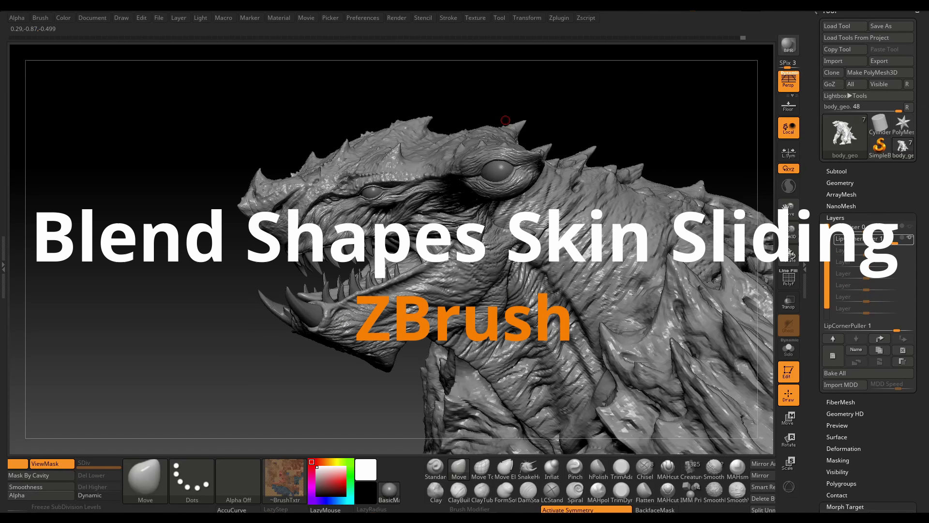
Examine the creature's jaw, cheek and neck folds in the LipCornerPuller shape and try the layer's intensity.
{"action": "right_click_drag", "start_coordinate": [633, 292], "coordinate": [553, 282]}
{"action": "right_click", "coordinate": [553, 282]}
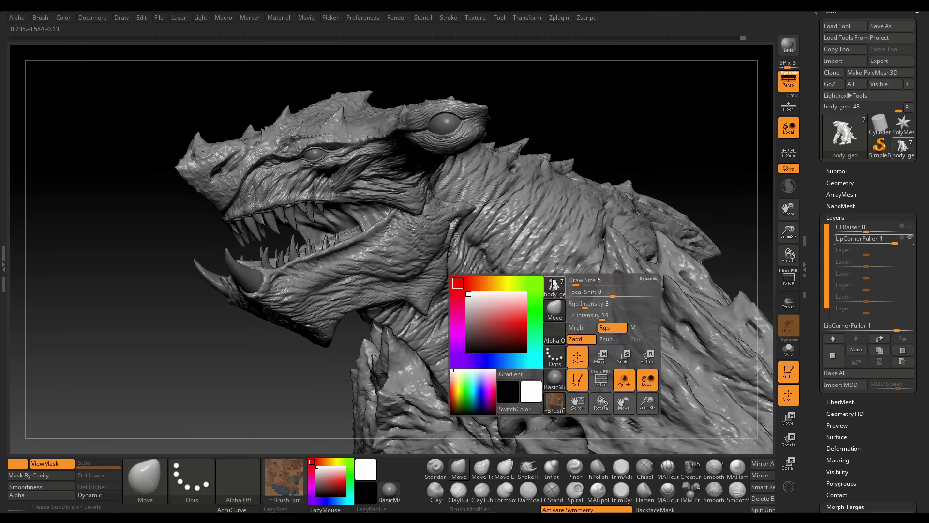
{"action": "mouse_move", "coordinate": [547, 247]}
{"action": "right_mouse_down"}
{"action": "mouse_move", "coordinate": [495, 269]}
{"action": "mouse_move", "coordinate": [480, 294]}
{"action": "right_mouse_up"}
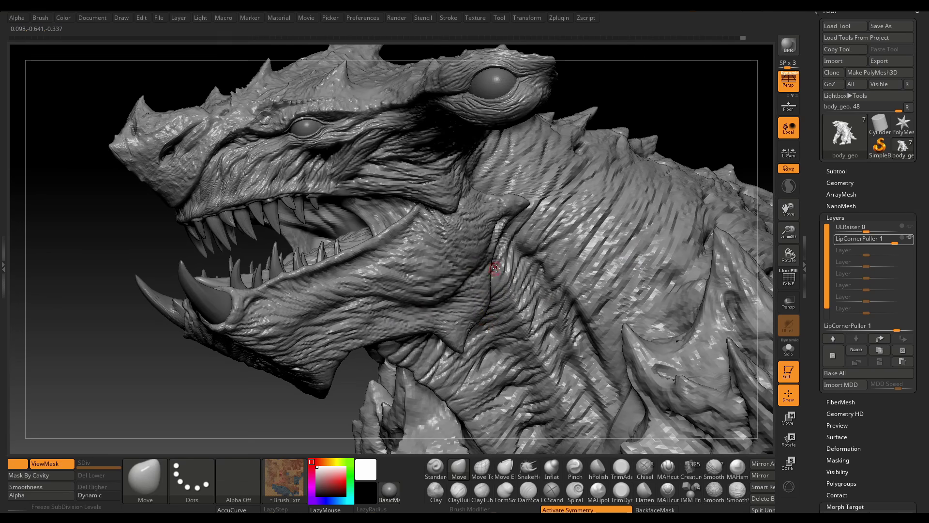
{"action": "key", "text": "space"}
{"action": "left_click", "coordinate": [509, 291]}
{"action": "right_click_drag", "start_coordinate": [518, 293], "coordinate": [505, 296]}
{"action": "key", "text": "space"}
{"action": "left_click", "coordinate": [515, 292]}
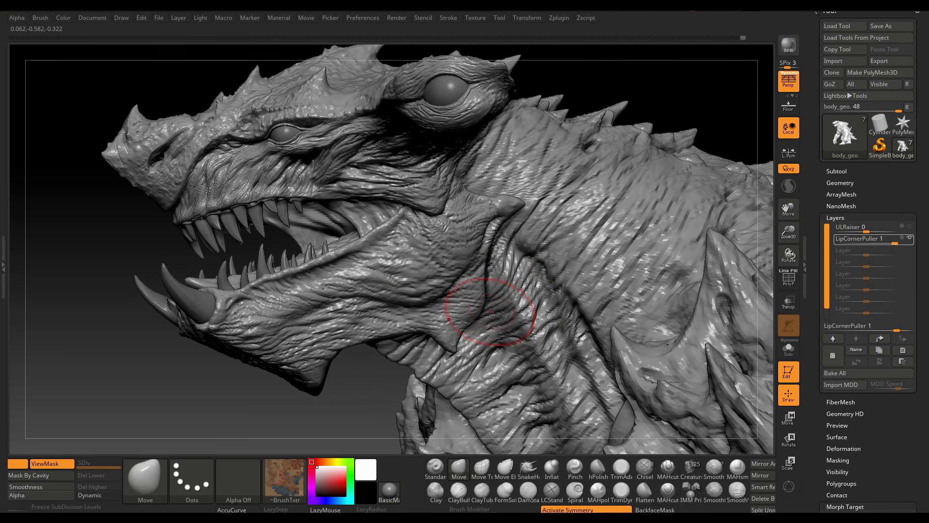
{"action": "mouse_move", "coordinate": [895, 242]}
{"action": "left_mouse_down"}
{"action": "mouse_move", "coordinate": [869, 246]}
{"action": "mouse_move", "coordinate": [905, 246]}
{"action": "left_mouse_up"}
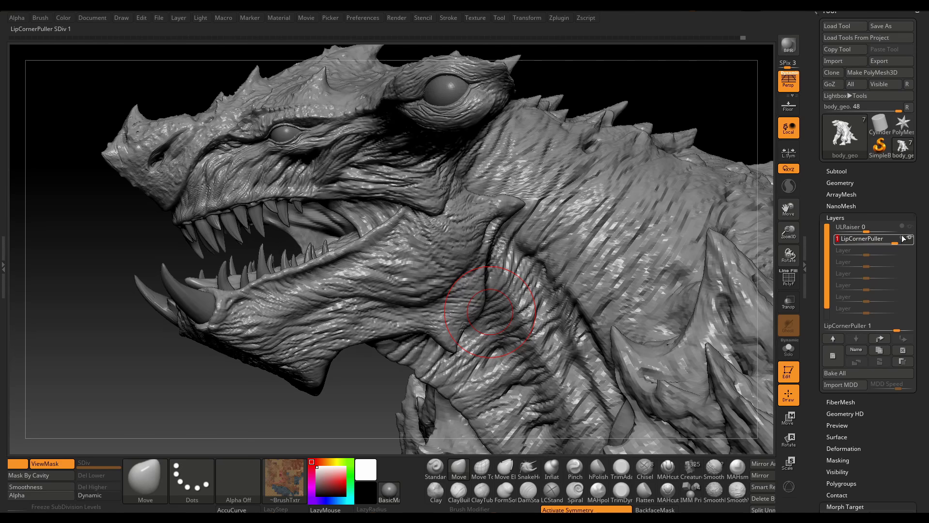
Enable recording on the LipCornerPuller layer and store a morph target of the current shape.
{"action": "left_click", "coordinate": [903, 239]}
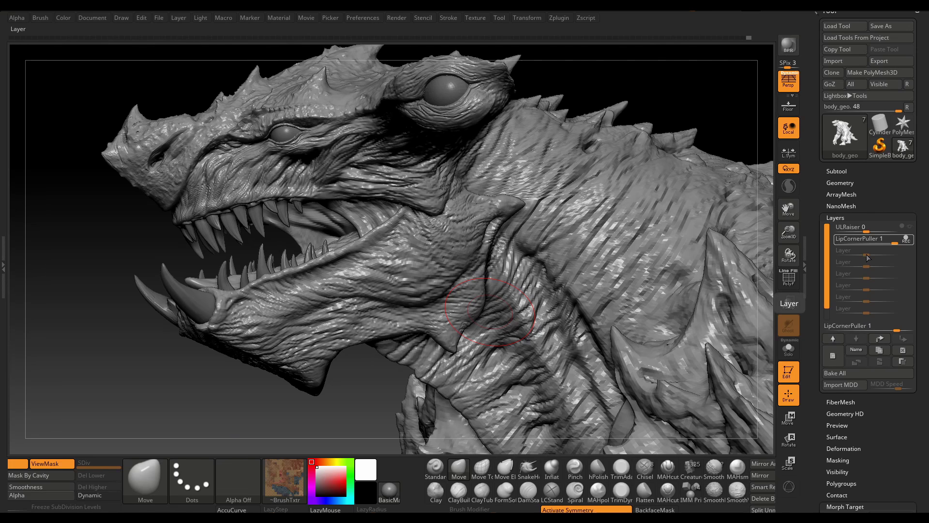
{"action": "right_click_drag", "start_coordinate": [676, 402], "coordinate": [658, 385], "text": "ctrl"}
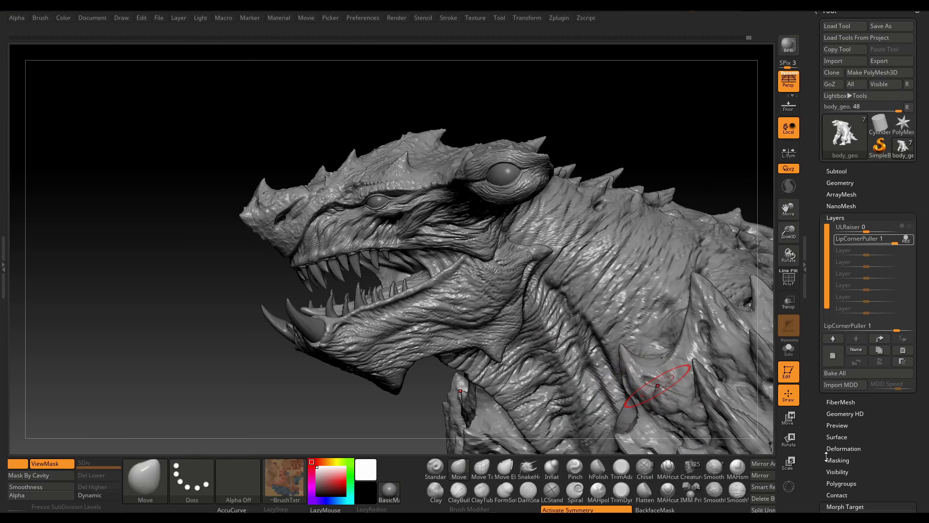
{"action": "left_click_drag", "start_coordinate": [826, 456], "coordinate": [825, 376]}
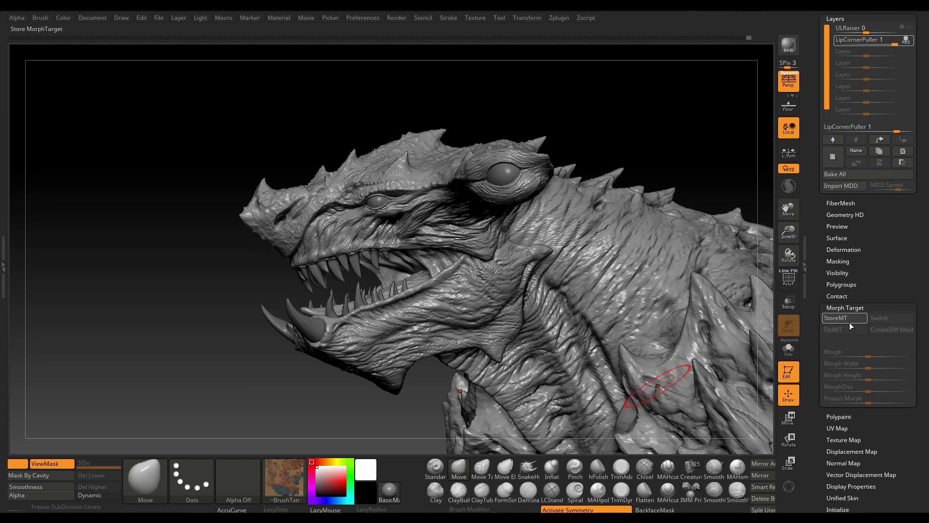
{"action": "right_click_drag", "start_coordinate": [573, 315], "coordinate": [455, 296]}
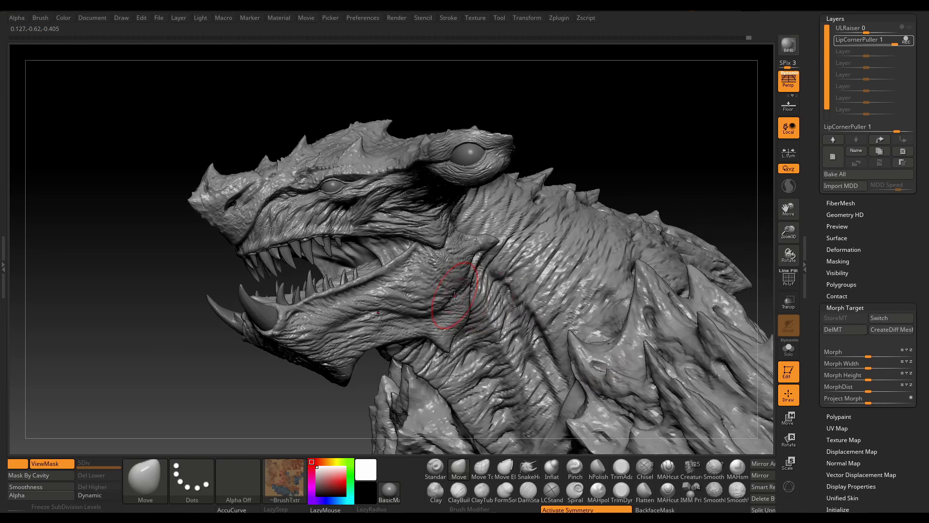
Create a new sculpt layer and name it SkinSlidingLCP.
{"action": "scroll", "coordinate": [834, 184], "scroll_direction": "up", "scroll_amount": 3}
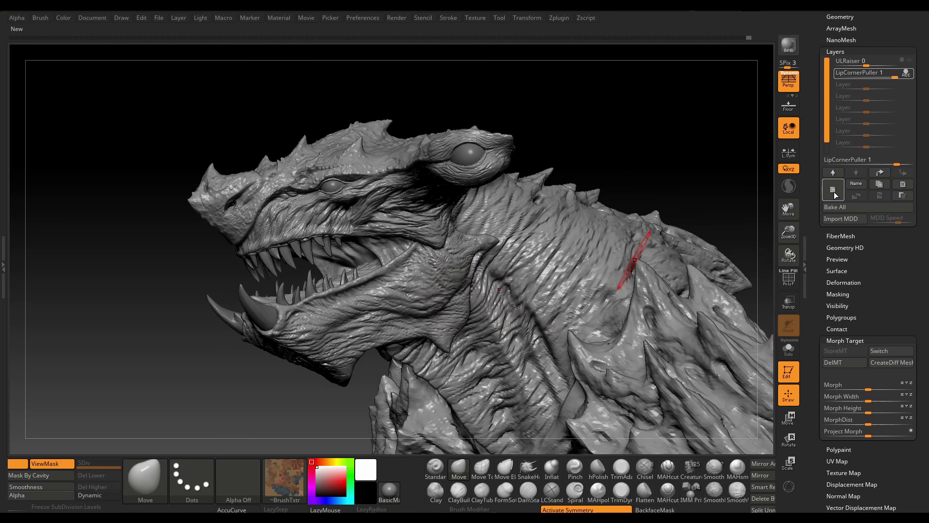
{"action": "left_click", "coordinate": [834, 193]}
{"action": "left_click", "coordinate": [849, 187]}
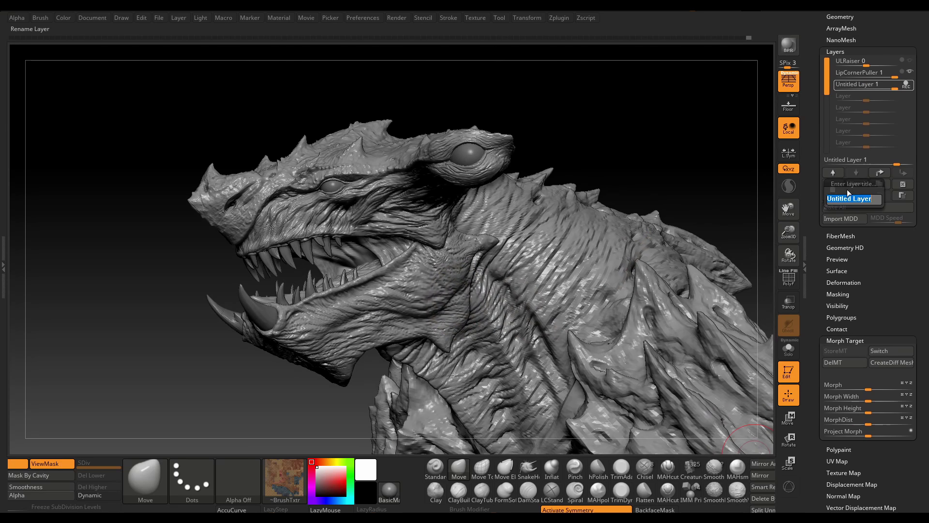
{"action": "type", "text": "SkinSlidingLCP"}
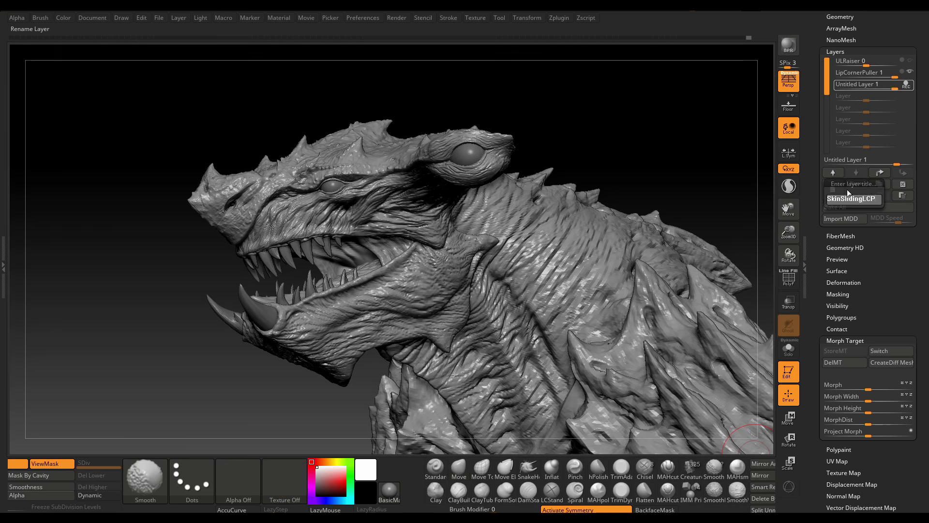
{"action": "key", "text": "Return"}
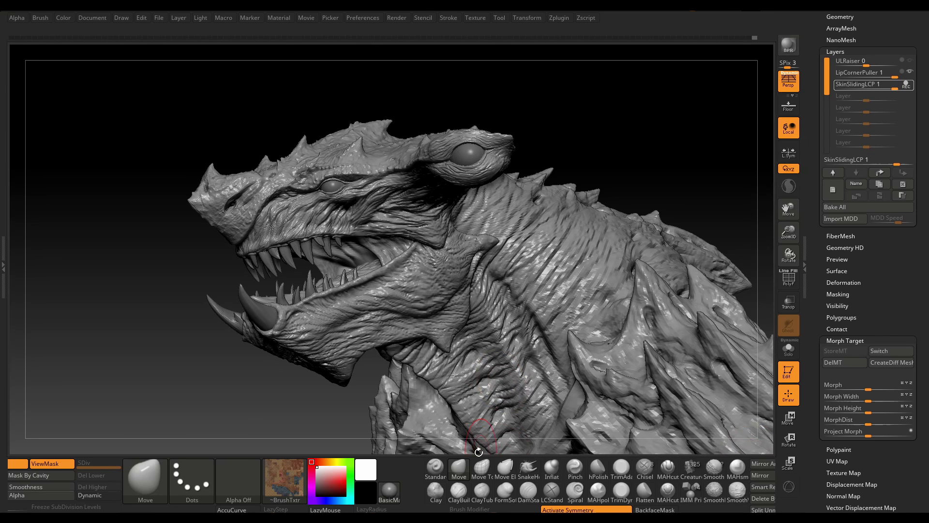
Enlarge the Move brush and display the polygon wireframe over the creature's head.
{"action": "key", "text": "space"}
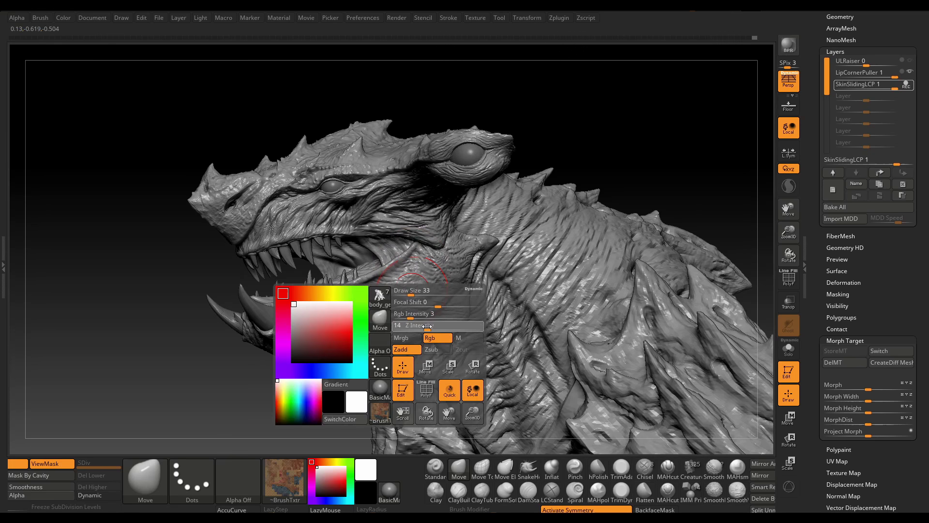
{"action": "left_click_drag", "start_coordinate": [412, 292], "coordinate": [418, 292]}
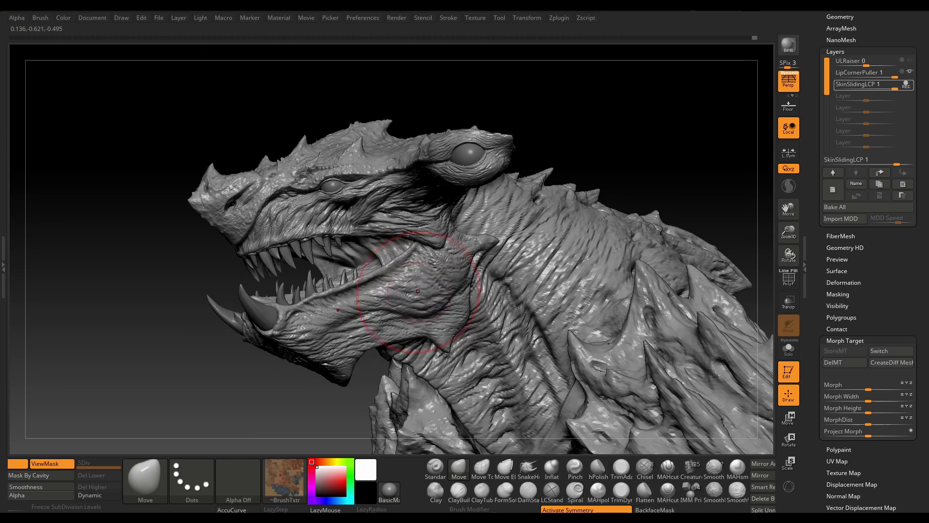
{"action": "mouse_move", "coordinate": [444, 297]}
{"action": "right_mouse_down", "text": "alt"}
{"action": "mouse_move", "coordinate": [481, 286]}
{"action": "mouse_move", "coordinate": [424, 294]}
{"action": "mouse_move", "coordinate": [446, 311]}
{"action": "mouse_move", "coordinate": [495, 295]}
{"action": "right_mouse_up", "text": "alt"}
{"action": "key", "text": "space"}
{"action": "key", "text": "shift"}
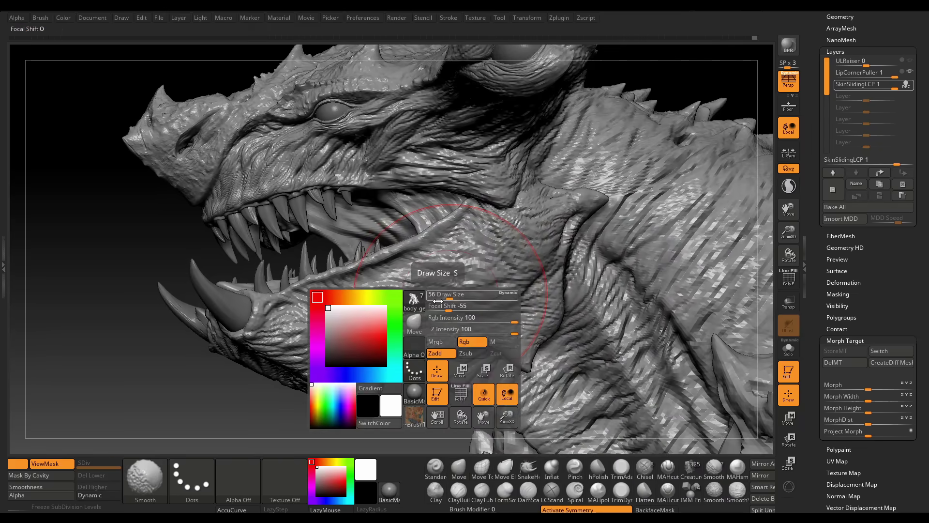
{"action": "key", "text": "shift+f"}
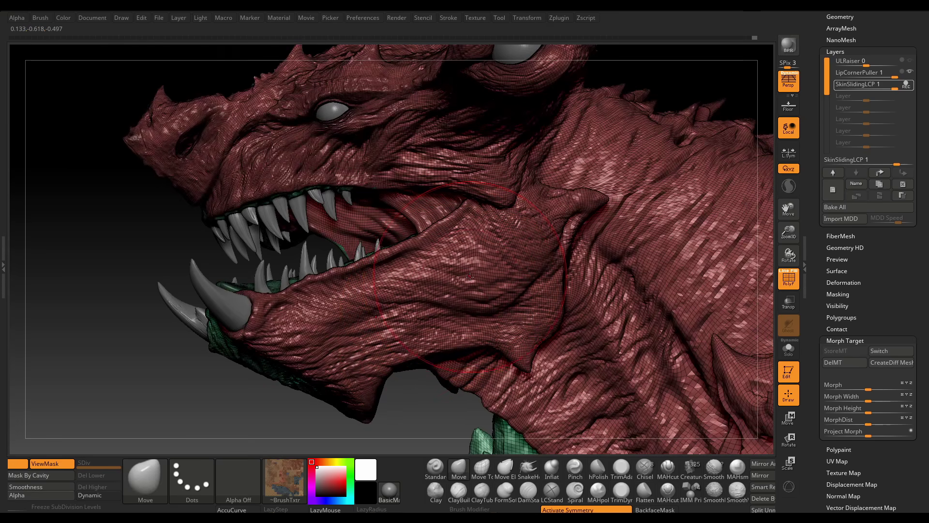
Slide the skin of the lower jaw and cheek with the Move brush, comparing versions through the undo history.
{"action": "key", "text": "space"}
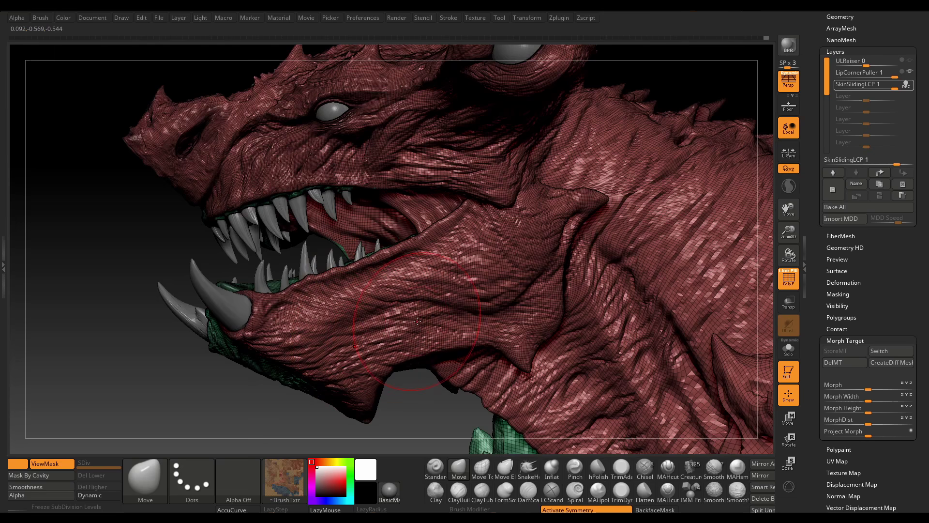
{"action": "key", "text": "ctrl+z"}
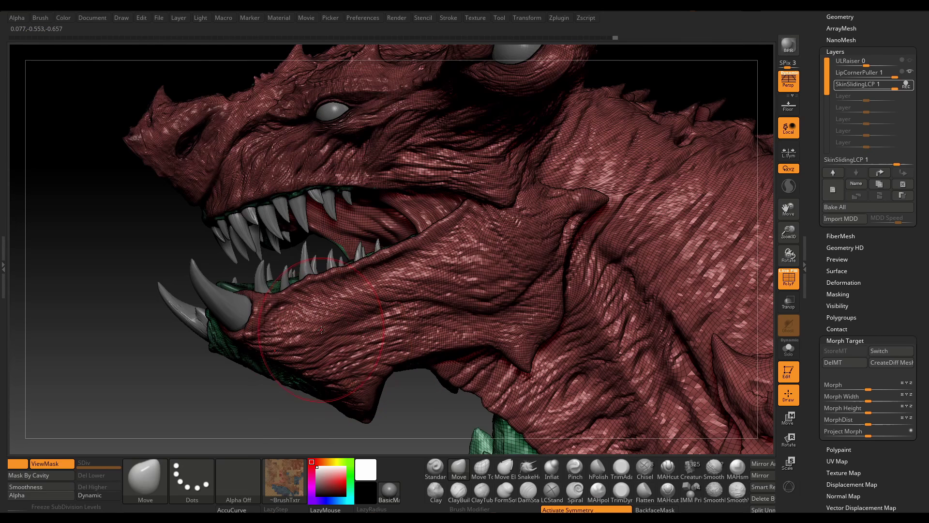
{"action": "key", "text": "ctrl+shift+z"}
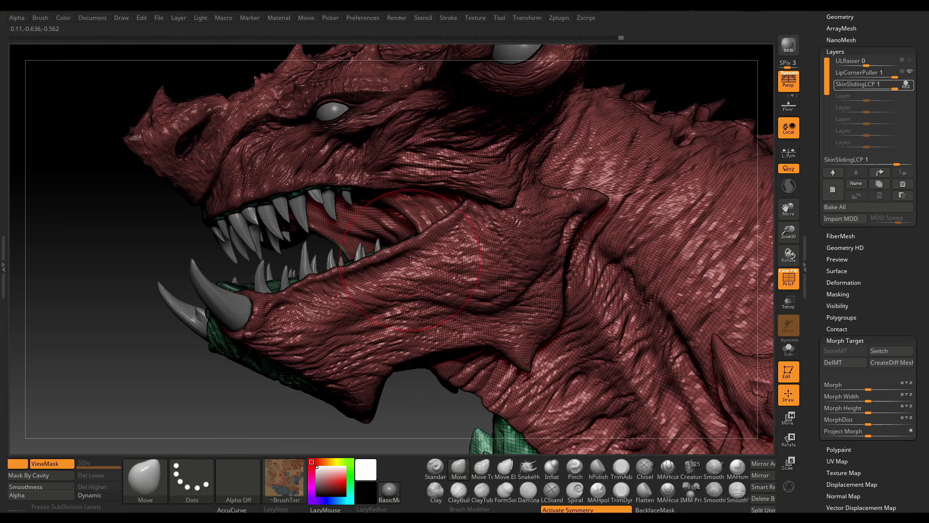
{"action": "key", "text": "ctrl+shift+z"}
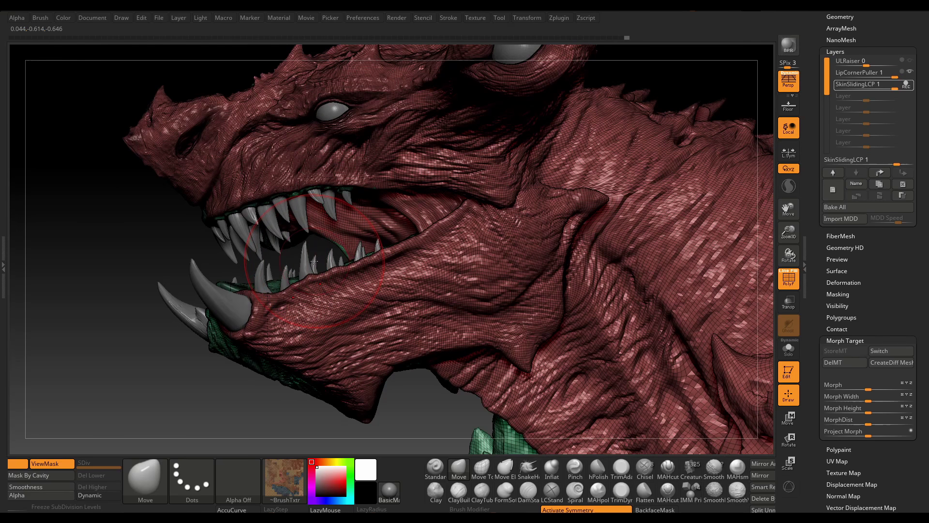
{"action": "key", "text": "e"}
{"action": "left_click_drag", "start_coordinate": [293, 194], "coordinate": [241, 211], "text": "ctrl"}
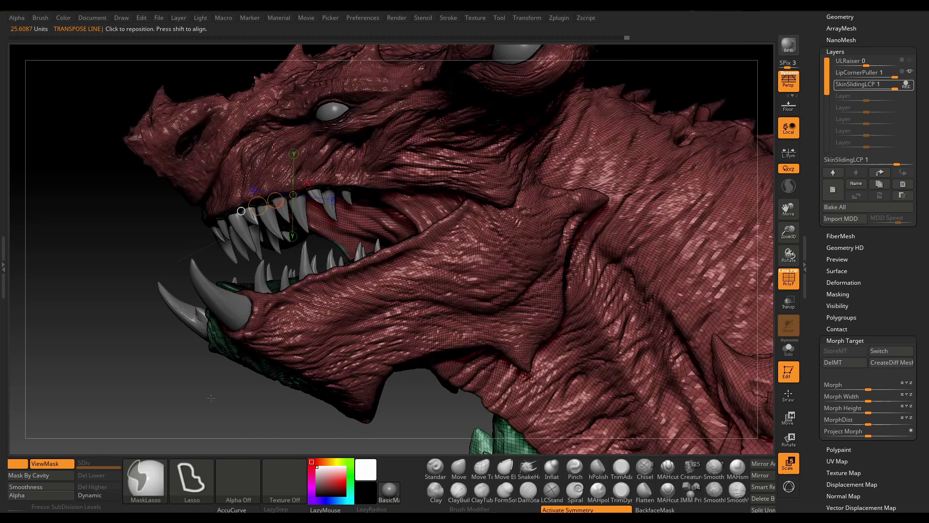
{"action": "left_click", "coordinate": [211, 398], "text": "ctrl"}
{"action": "left_click", "coordinate": [789, 397]}
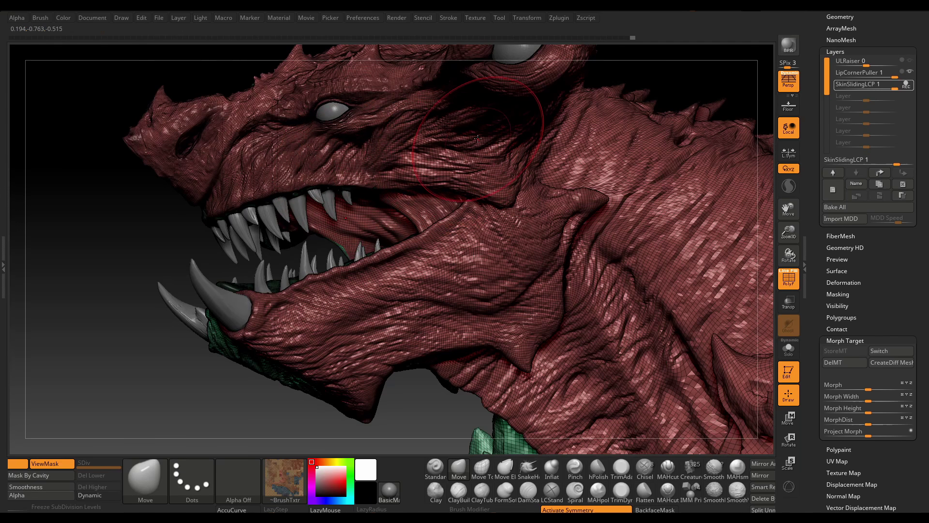
Slide the skin of the upper cheek, lower jaw and upper lip with the Move brush, adjusting its draw size.
{"action": "mouse_move", "coordinate": [491, 145]}
{"action": "left_mouse_down"}
{"action": "mouse_move", "coordinate": [489, 163]}
{"action": "mouse_move", "coordinate": [430, 168]}
{"action": "left_mouse_up"}
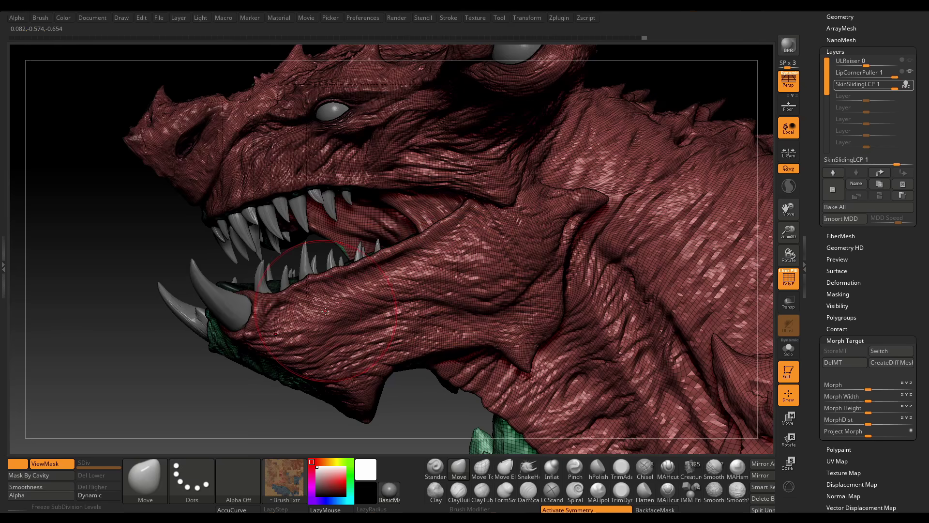
{"action": "left_click_drag", "start_coordinate": [318, 311], "coordinate": [342, 326]}
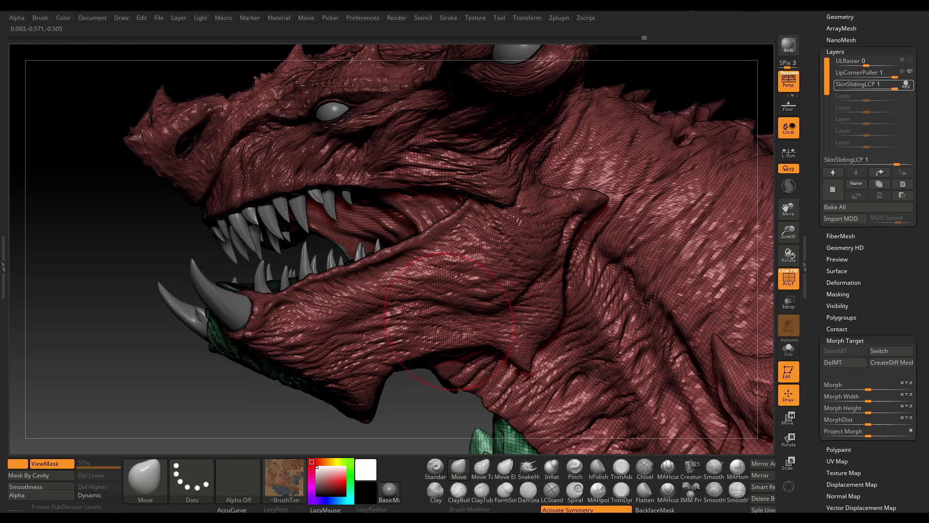
{"action": "right_click", "coordinate": [351, 169]}
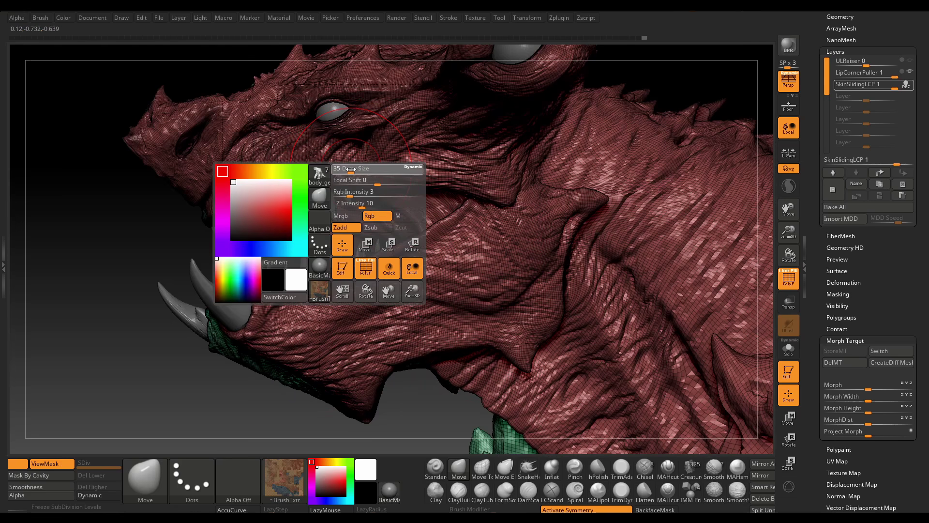
{"action": "left_click_drag", "start_coordinate": [351, 169], "coordinate": [358, 164]}
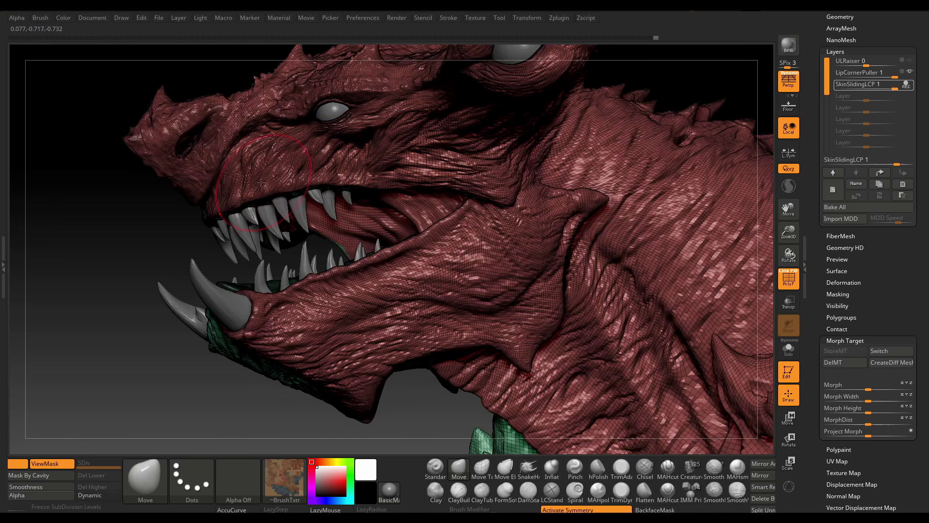
{"action": "right_click_drag", "start_coordinate": [248, 199], "coordinate": [281, 181]}
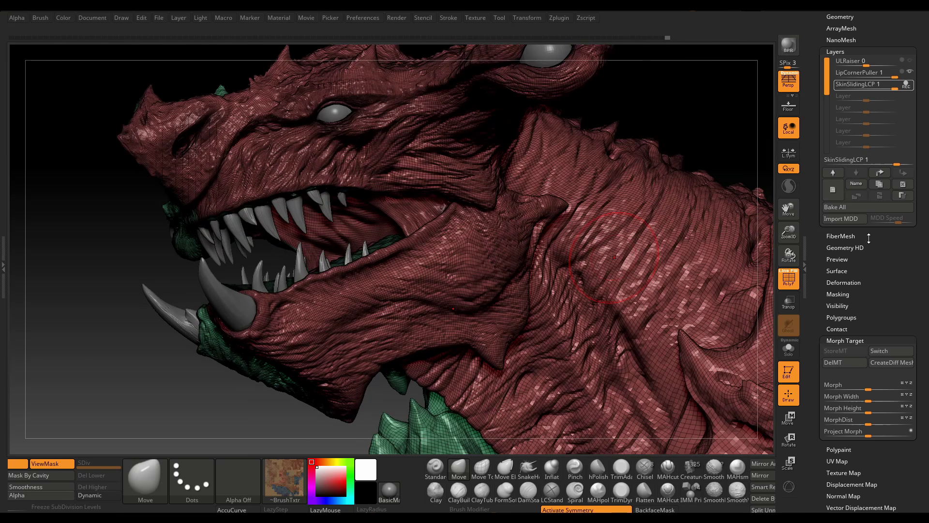
Check the SkinSlidingLCP layer by varying its intensity, and resume recording to refine the skin around the upper lip.
{"action": "mouse_move", "coordinate": [894, 89]}
{"action": "left_mouse_down"}
{"action": "mouse_move", "coordinate": [903, 92]}
{"action": "mouse_move", "coordinate": [860, 91]}
{"action": "mouse_move", "coordinate": [901, 95]}
{"action": "left_mouse_up"}
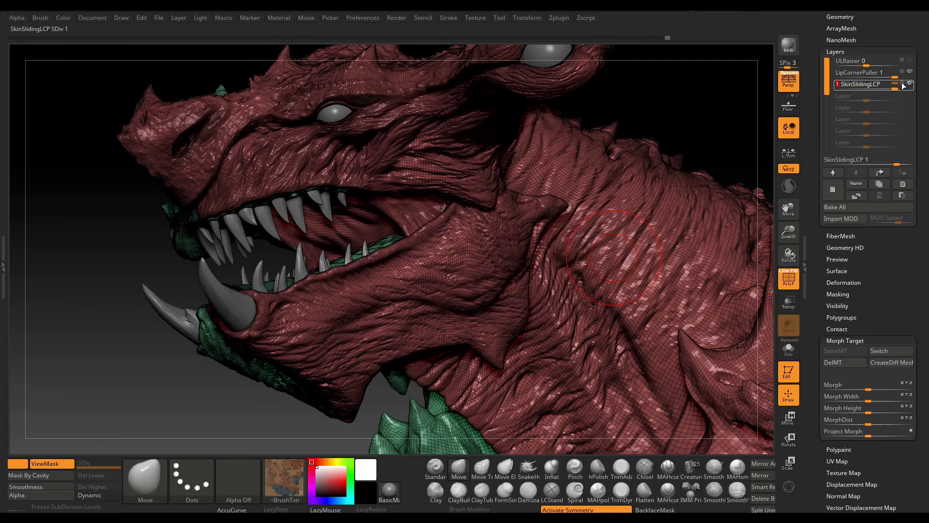
{"action": "left_click", "coordinate": [903, 87]}
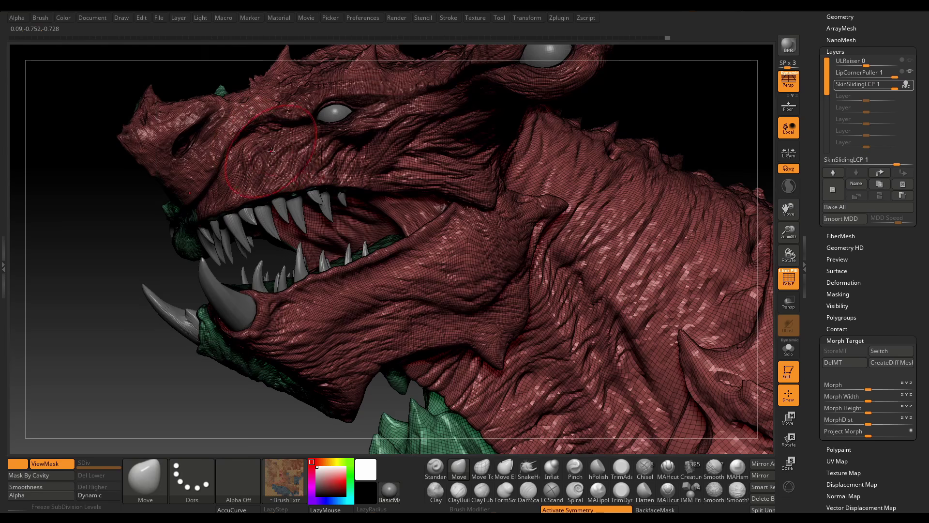
{"action": "key", "text": "space"}
Compare the creature's head with the SkinSlidingLCP layer at varying intensities and from several angles.
{"action": "left_click_drag", "start_coordinate": [870, 88], "coordinate": [908, 96]}
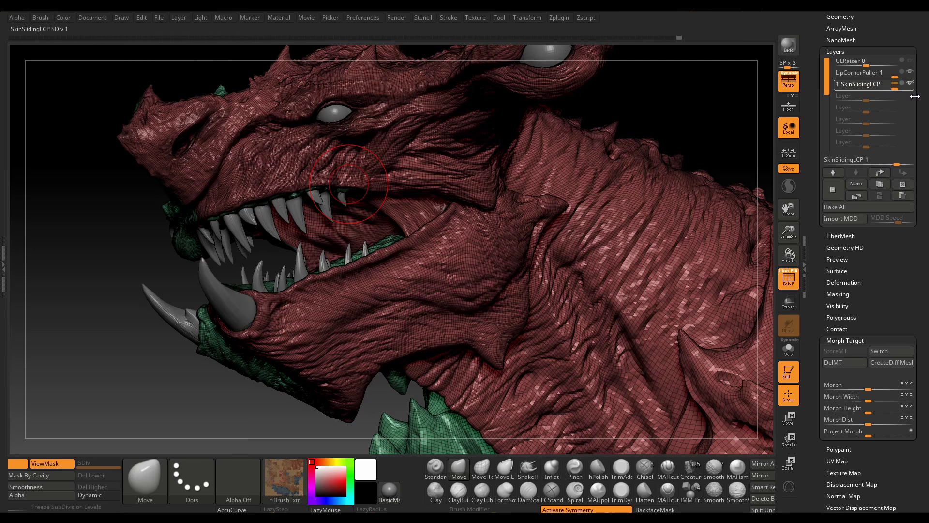
{"action": "left_click_drag", "start_coordinate": [759, 204], "coordinate": [687, 210]}
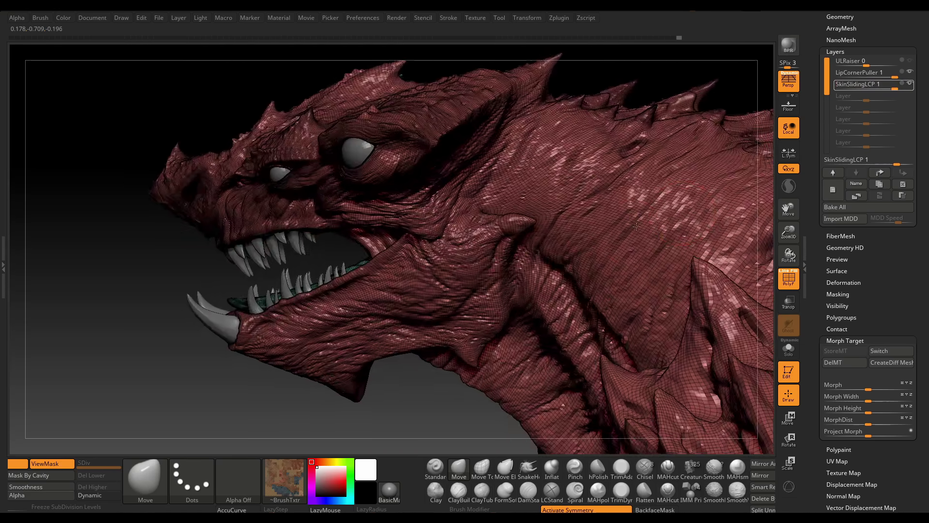
{"action": "left_click_drag", "start_coordinate": [636, 226], "coordinate": [675, 271]}
{"action": "mouse_move", "coordinate": [894, 89]}
{"action": "left_mouse_down"}
{"action": "mouse_move", "coordinate": [868, 89]}
{"action": "mouse_move", "coordinate": [909, 92]}
{"action": "left_mouse_up"}
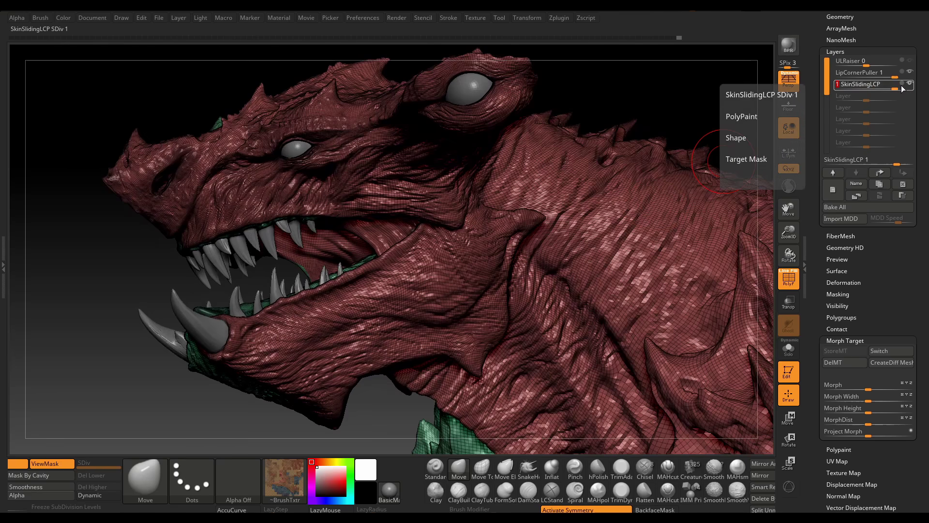
Resume recording on the SkinSlidingLCP layer and adjust the skin behind the mouth corner with a resized Move brush.
{"action": "left_click", "coordinate": [904, 85]}
{"action": "key", "text": "space"}
{"action": "left_click_drag", "start_coordinate": [393, 191], "coordinate": [386, 191]}
{"action": "key", "text": "space"}
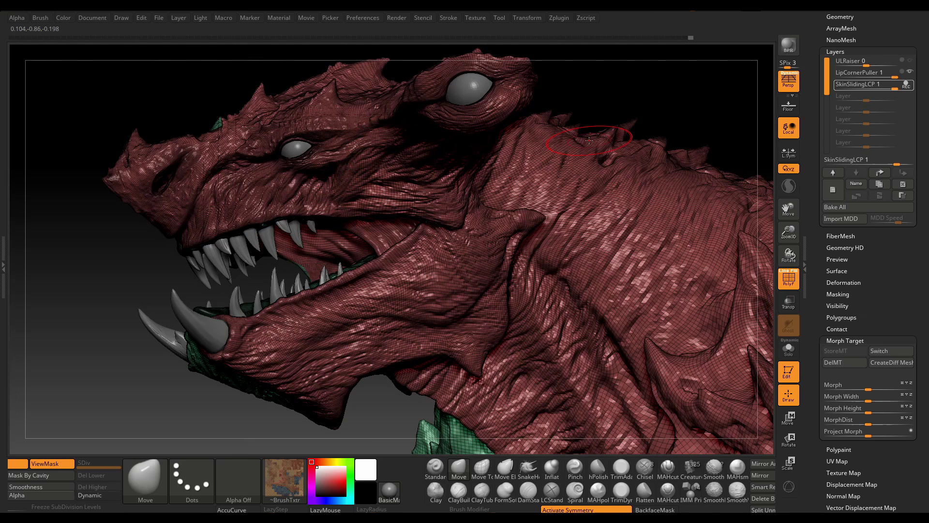
Check the SkinSlidingLCP layer's intensity, and resume recording on it to adjust the skin below the mouth corner.
{"action": "mouse_move", "coordinate": [894, 88]}
{"action": "left_mouse_down"}
{"action": "mouse_move", "coordinate": [872, 87]}
{"action": "mouse_move", "coordinate": [903, 87]}
{"action": "left_mouse_up"}
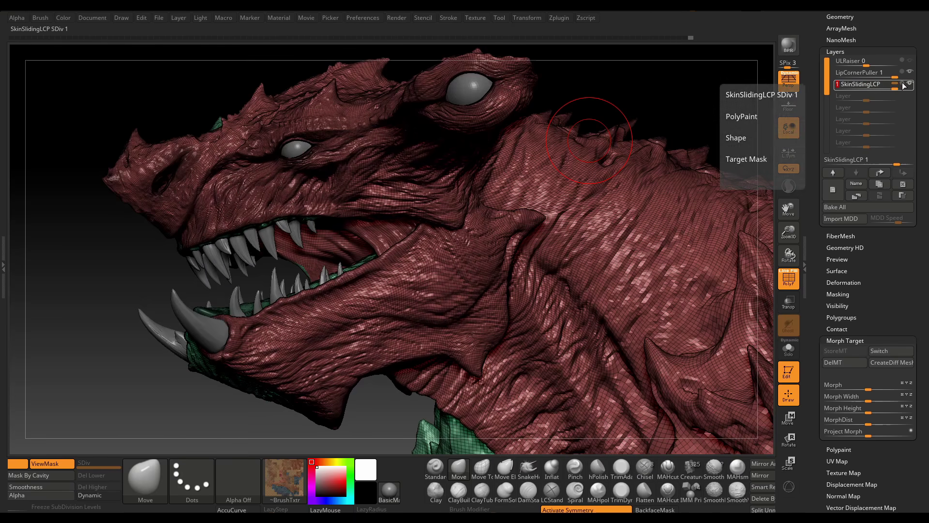
{"action": "left_click", "coordinate": [902, 84]}
{"action": "left_click_drag", "start_coordinate": [445, 278], "coordinate": [447, 267]}
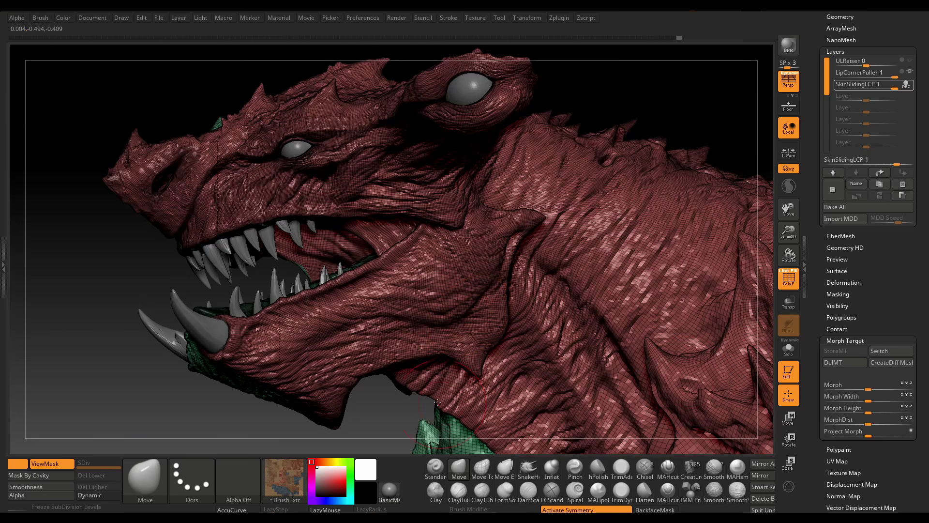
{"action": "mouse_move", "coordinate": [351, 369]}
{"action": "right_mouse_down", "text": "alt"}
{"action": "mouse_move", "coordinate": [351, 284]}
{"action": "mouse_move", "coordinate": [353, 343]}
{"action": "right_mouse_up", "text": "alt"}
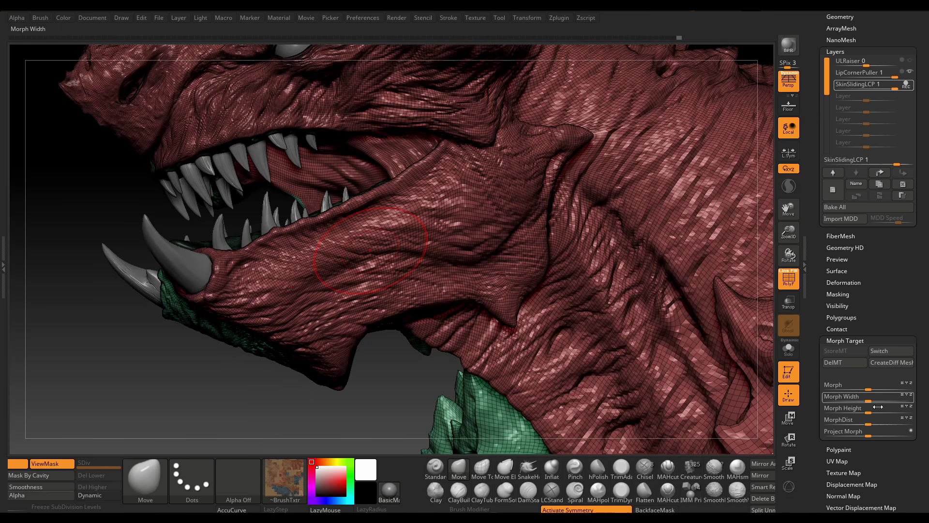
Project the stored morph target's detail onto the SkinSlidingLCP layer using Project Morph values of about 10.
{"action": "left_click", "coordinate": [873, 435]}
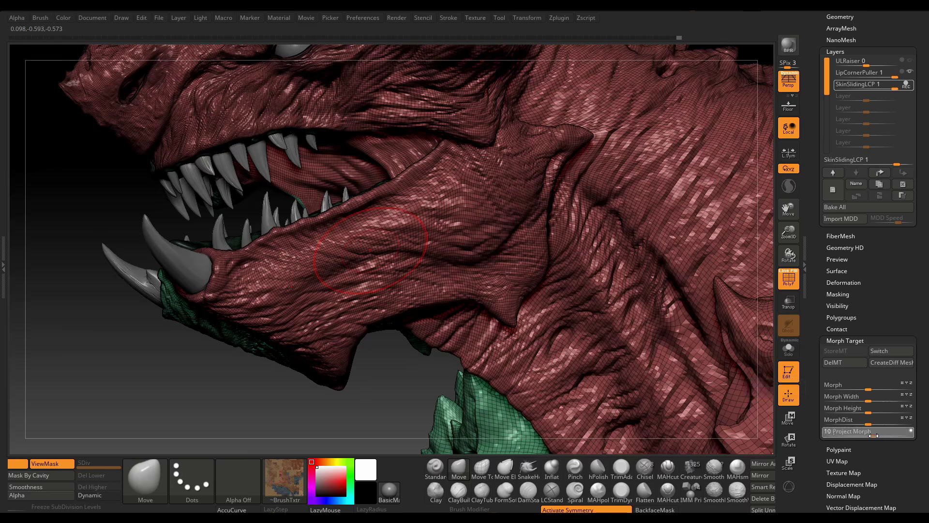
{"action": "left_click_drag", "start_coordinate": [873, 436], "coordinate": [910, 433]}
{"action": "left_click_drag", "start_coordinate": [878, 436], "coordinate": [878, 435]}
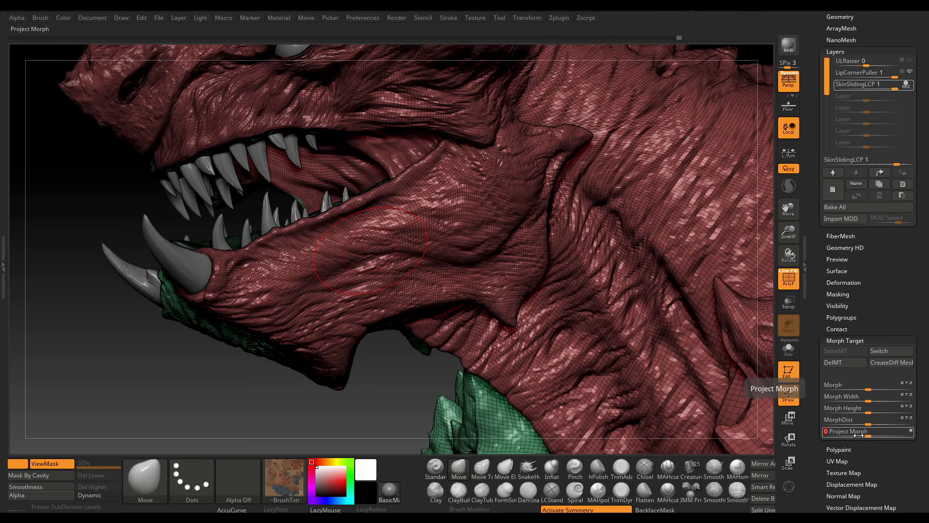
{"action": "left_click_drag", "start_coordinate": [868, 435], "coordinate": [875, 439]}
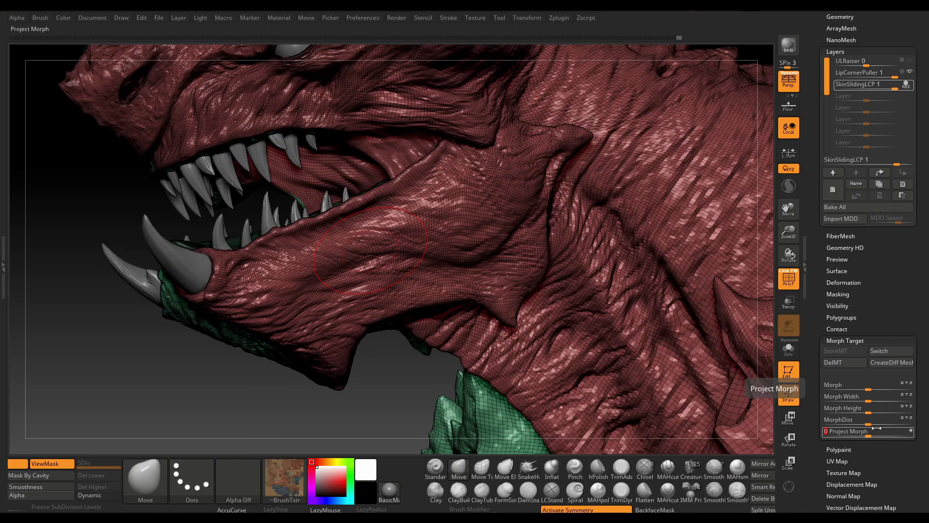
Recover more of the original skin detail across the head by repeating Project Morph at about 18 and 24.
{"action": "mouse_move", "coordinate": [677, 365]}
{"action": "right_mouse_down", "text": "ctrl"}
{"action": "mouse_move", "coordinate": [611, 269]}
{"action": "mouse_move", "coordinate": [610, 303]}
{"action": "mouse_move", "coordinate": [545, 262]}
{"action": "mouse_move", "coordinate": [541, 332]}
{"action": "mouse_move", "coordinate": [613, 389]}
{"action": "mouse_move", "coordinate": [717, 336]}
{"action": "right_mouse_up", "text": "ctrl"}
{"action": "right_click", "coordinate": [545, 264]}
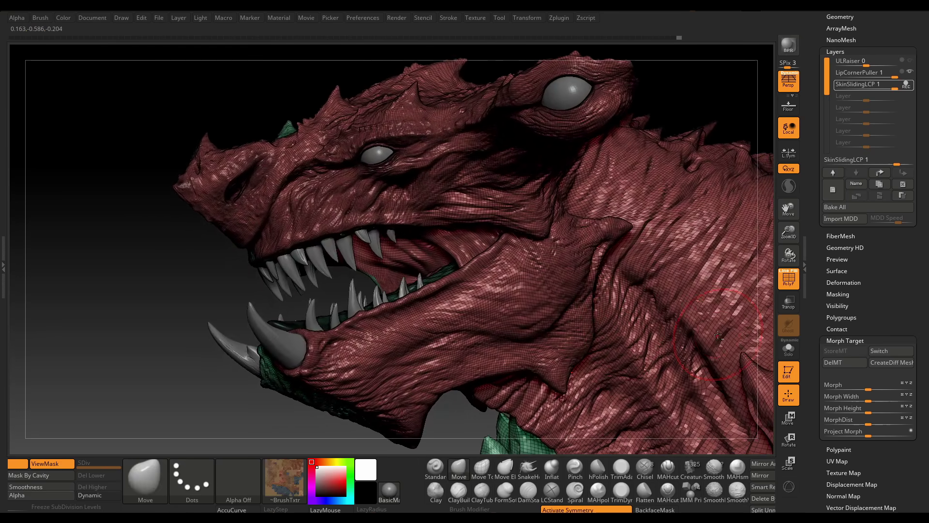
{"action": "left_click_drag", "start_coordinate": [868, 434], "coordinate": [877, 436]}
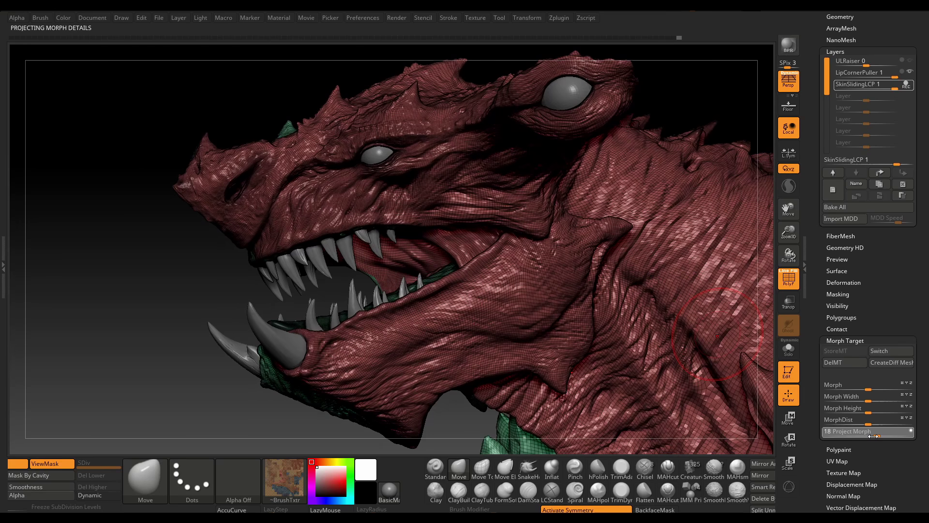
{"action": "left_click_drag", "start_coordinate": [880, 436], "coordinate": [872, 437]}
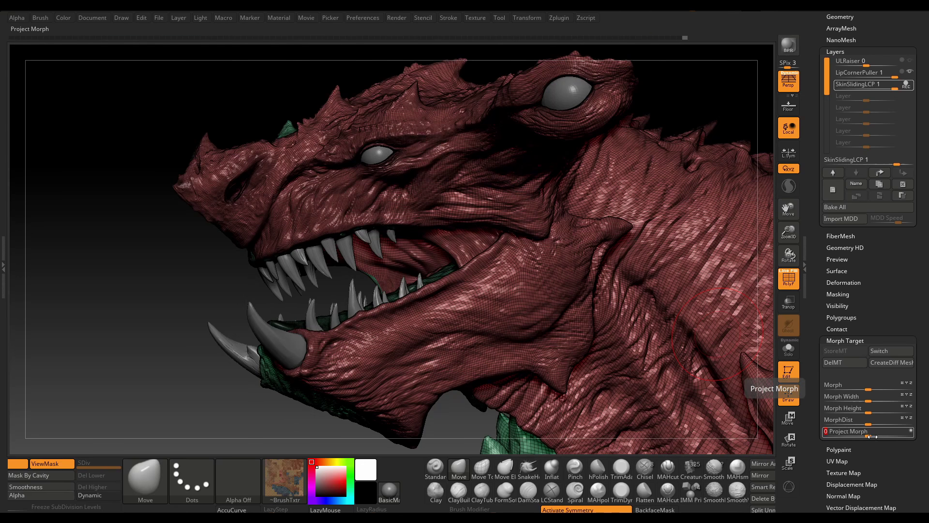
{"action": "left_click_drag", "start_coordinate": [874, 437], "coordinate": [880, 435]}
{"action": "left_click_drag", "start_coordinate": [868, 436], "coordinate": [876, 437]}
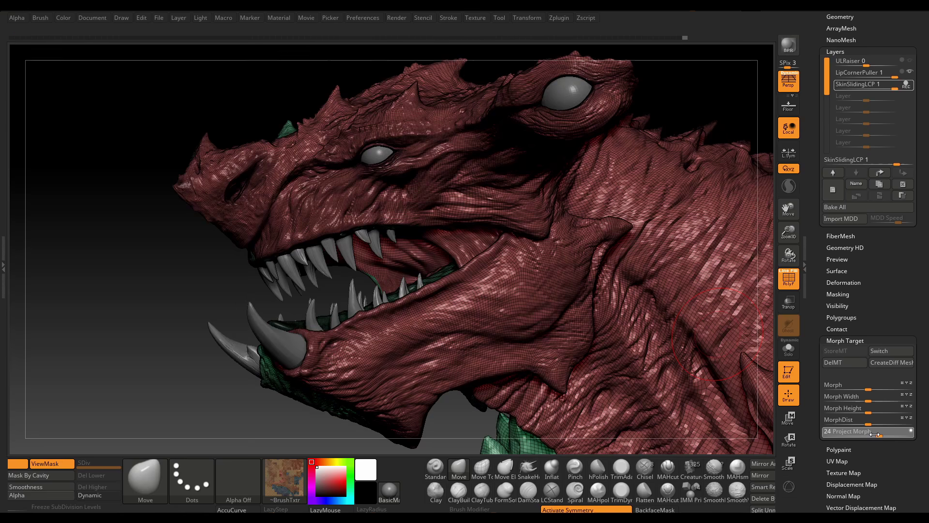
{"action": "left_click_drag", "start_coordinate": [873, 435], "coordinate": [878, 436]}
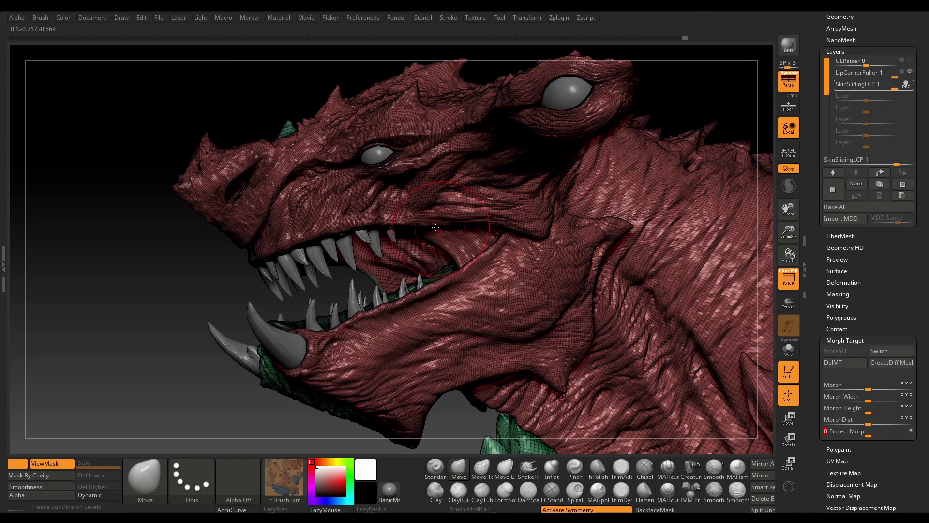
Refine the upper lip skin above the teeth with a smaller draw size, smoothing the distorted area.
{"action": "right_click_drag", "start_coordinate": [394, 239], "coordinate": [336, 275]}
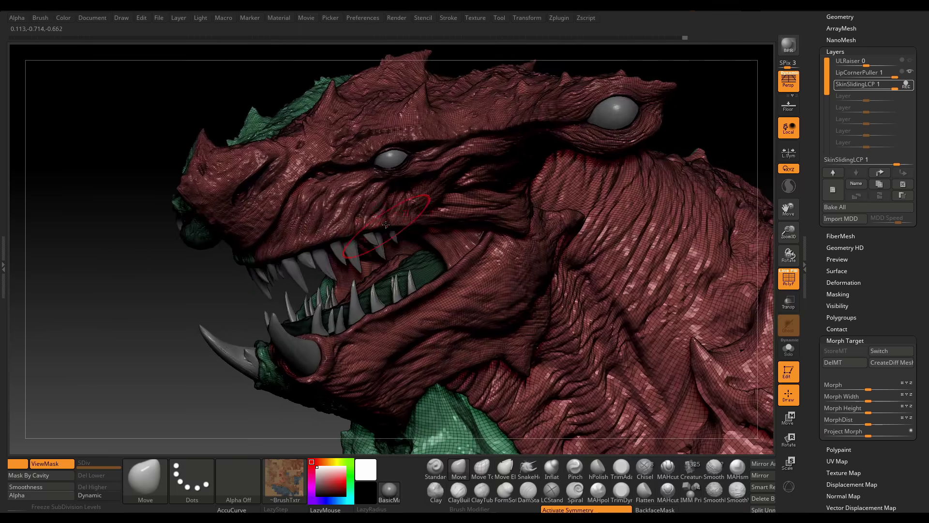
{"action": "key", "text": "space"}
{"action": "left_click_drag", "start_coordinate": [369, 211], "coordinate": [359, 211]}
{"action": "right_click_drag", "start_coordinate": [364, 211], "coordinate": [334, 262]}
{"action": "key", "text": "space"}
{"action": "mouse_move", "coordinate": [361, 203]}
{"action": "right_mouse_down", "text": "ctrl"}
{"action": "mouse_move", "coordinate": [370, 225]}
{"action": "mouse_move", "coordinate": [394, 218]}
{"action": "mouse_move", "coordinate": [507, 304]}
{"action": "mouse_move", "coordinate": [489, 308]}
{"action": "right_mouse_up", "text": "ctrl"}
{"action": "key", "text": "space"}
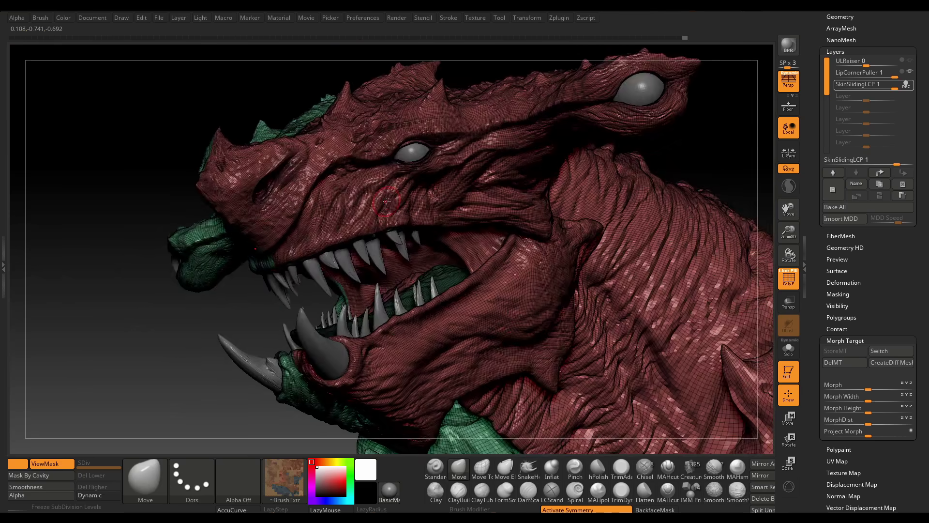
{"action": "right_click_drag", "start_coordinate": [387, 201], "coordinate": [407, 265], "text": "ctrl"}
{"action": "key", "text": "space"}
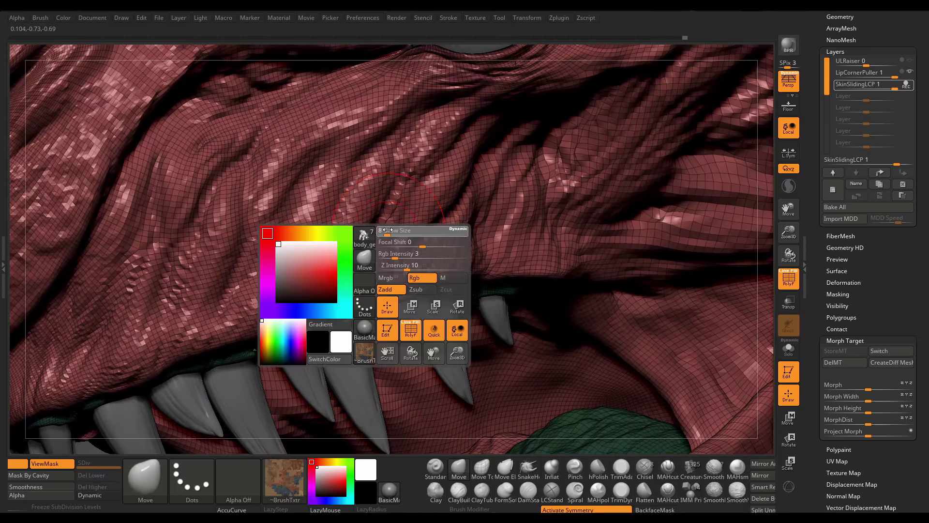
{"action": "left_click_drag", "start_coordinate": [387, 230], "coordinate": [384, 230]}
{"action": "right_click_drag", "start_coordinate": [386, 230], "coordinate": [393, 224]}
{"action": "left_click_drag", "start_coordinate": [394, 215], "coordinate": [370, 237], "text": "shift"}
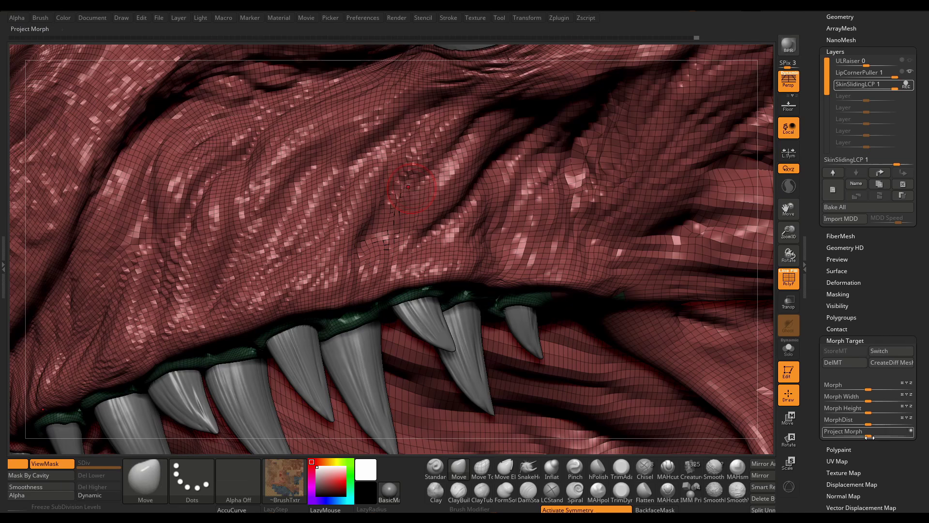
Reproject the morph target's detail onto the smoothed upper lip skin with Project Morph.
{"action": "left_click_drag", "start_coordinate": [871, 434], "coordinate": [882, 435]}
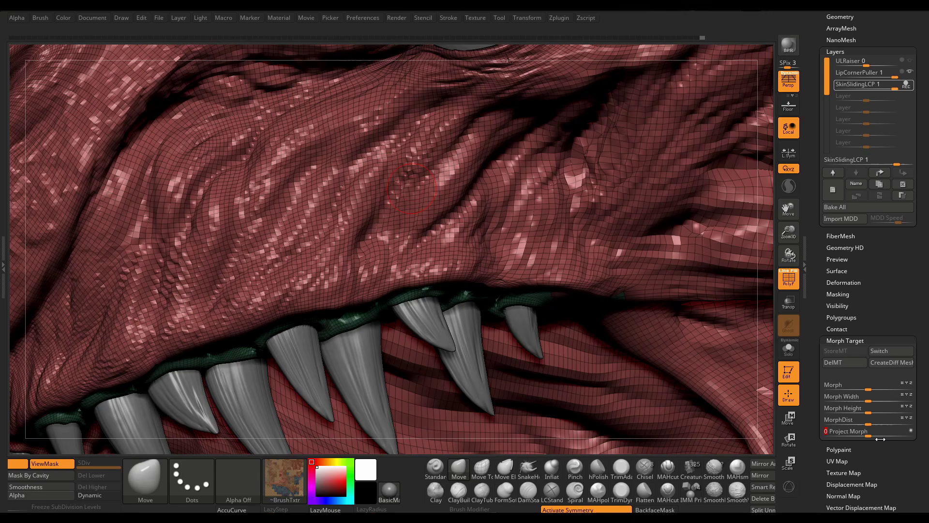
{"action": "right_click_drag", "start_coordinate": [489, 368], "coordinate": [451, 298], "text": "ctrl"}
{"action": "right_click_drag", "start_coordinate": [622, 416], "coordinate": [493, 322], "text": "alt"}
{"action": "left_click_drag", "start_coordinate": [493, 323], "coordinate": [648, 361]}
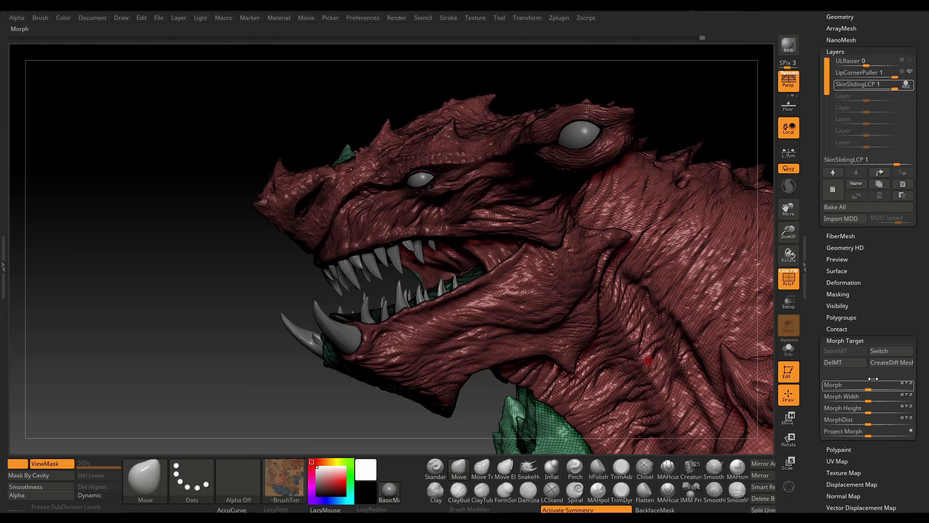
Stop recording on the SkinSlidingLCP layer and merge it into the LipCornerPuller layer.
{"action": "mouse_move", "coordinate": [901, 91]}
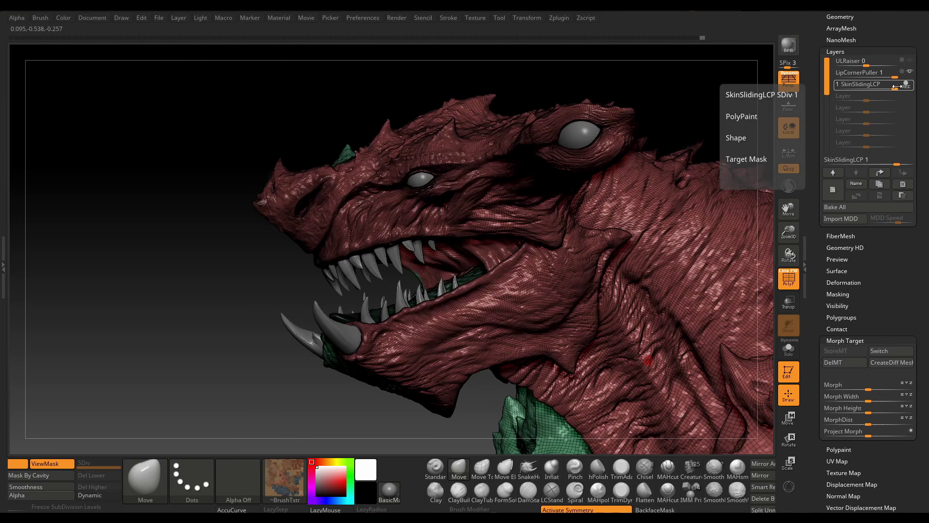
{"action": "mouse_move", "coordinate": [898, 87]}
{"action": "left_mouse_down"}
{"action": "mouse_move", "coordinate": [870, 90]}
{"action": "mouse_move", "coordinate": [899, 88]}
{"action": "left_mouse_up"}
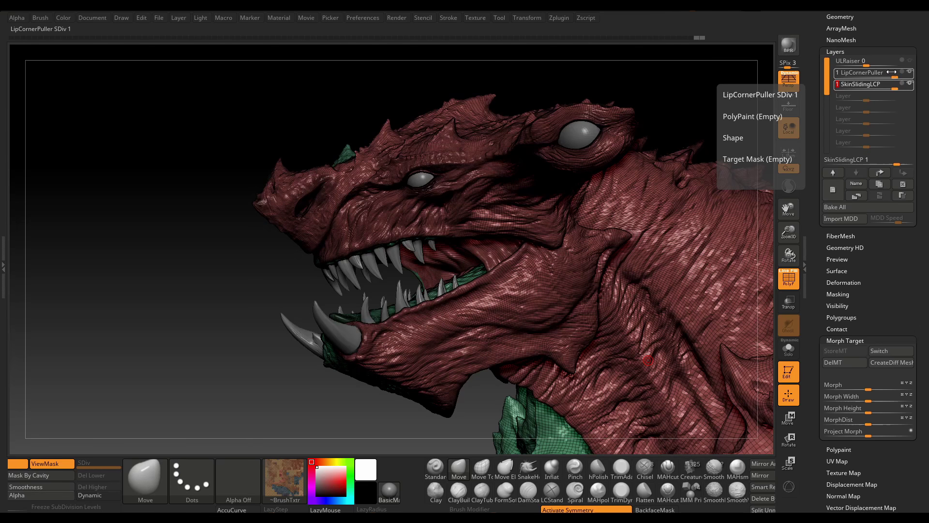
{"action": "left_click", "coordinate": [866, 73]}
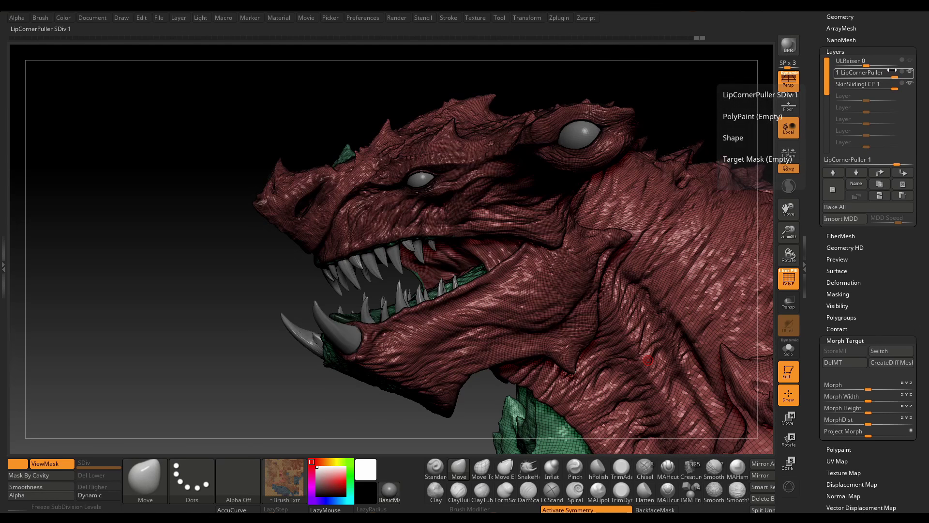
{"action": "left_click", "coordinate": [881, 196]}
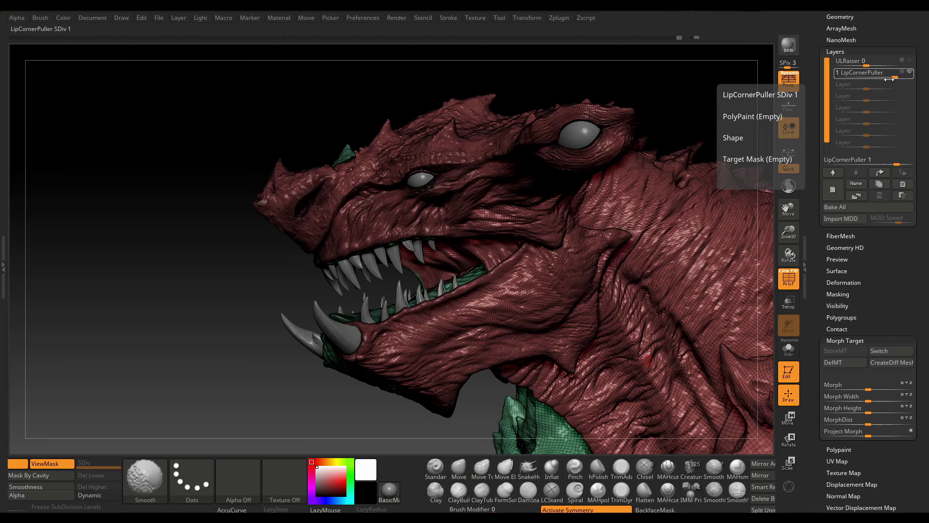
Check the merged LipCornerPuller layer at varying intensities, with and without the polygon wireframe display.
{"action": "key", "text": "shift+f"}
{"action": "right_click_drag", "start_coordinate": [573, 277], "coordinate": [597, 257]}
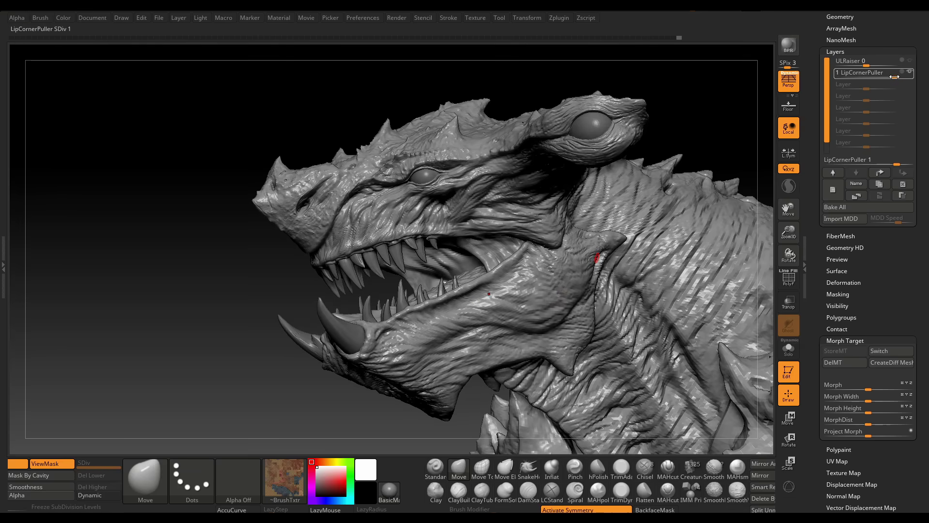
{"action": "mouse_move", "coordinate": [895, 77]}
{"action": "left_mouse_down"}
{"action": "mouse_move", "coordinate": [868, 77]}
{"action": "mouse_move", "coordinate": [898, 78]}
{"action": "left_mouse_up"}
{"action": "key", "text": "shift+f"}
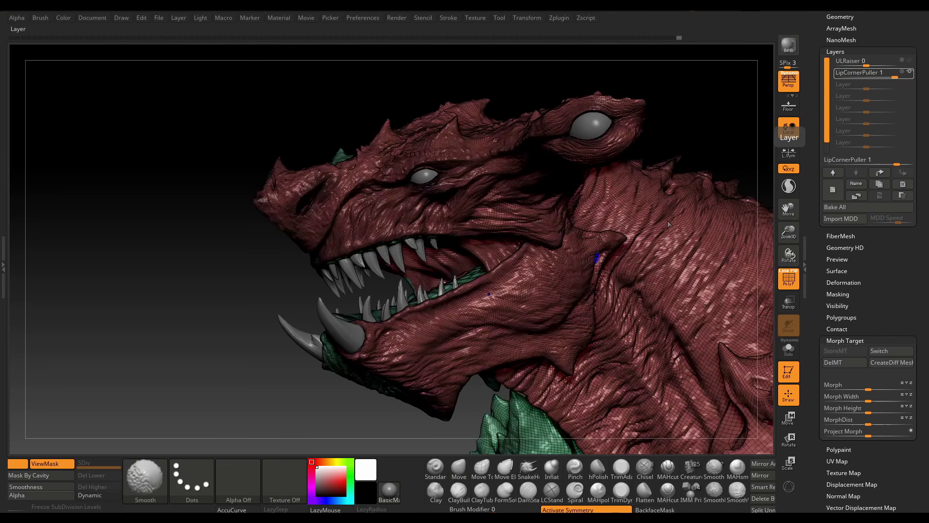
{"action": "right_click_drag", "start_coordinate": [521, 318], "coordinate": [524, 349], "text": "ctrl"}
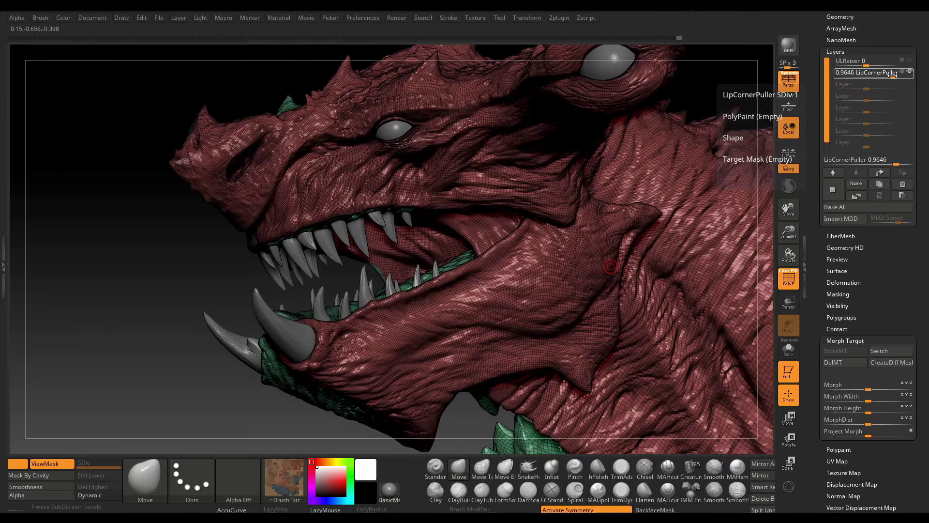
{"action": "left_click_drag", "start_coordinate": [891, 76], "coordinate": [866, 74]}
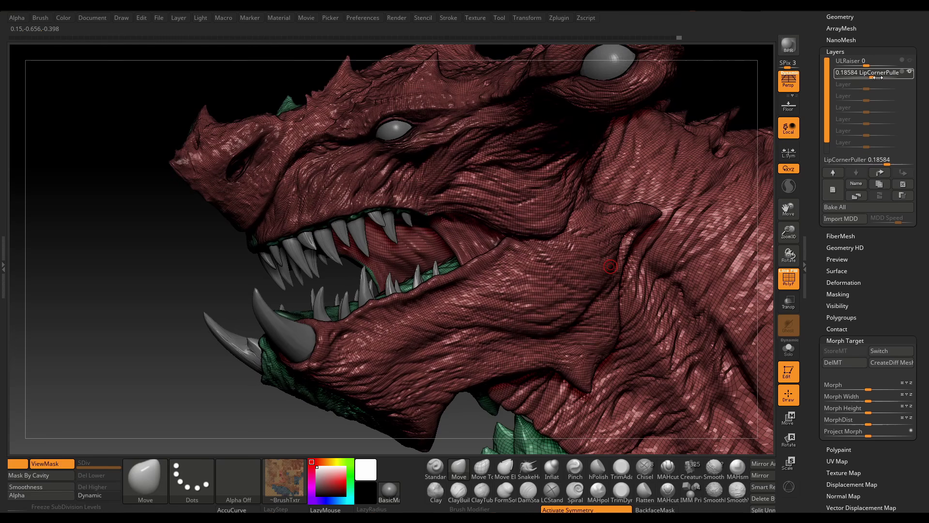
{"action": "mouse_move", "coordinate": [878, 77]}
{"action": "left_mouse_down"}
{"action": "mouse_move", "coordinate": [906, 79]}
{"action": "mouse_move", "coordinate": [865, 75]}
{"action": "mouse_move", "coordinate": [903, 88]}
{"action": "mouse_move", "coordinate": [885, 88]}
{"action": "left_mouse_up"}
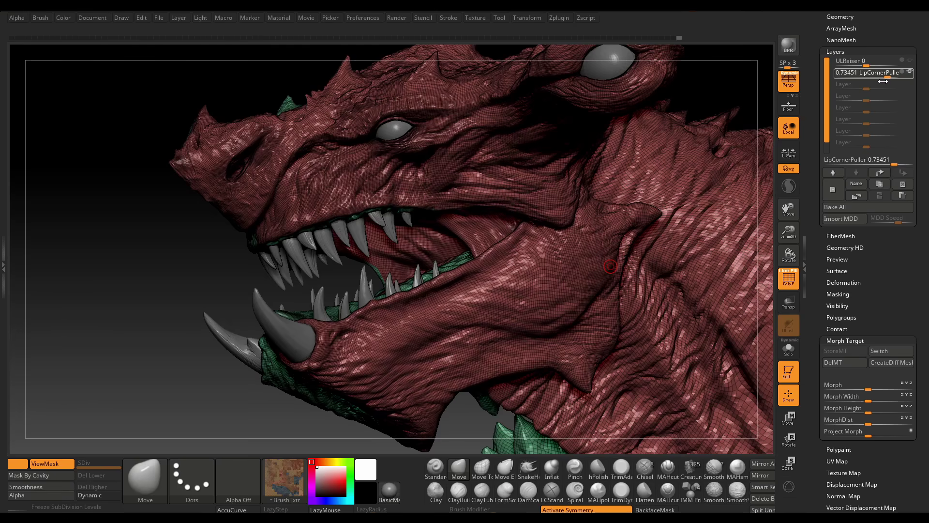
Show the creature without the wireframe, using its albedo.1001 texture and the PolySkin material.
{"action": "key", "text": "shift+f"}
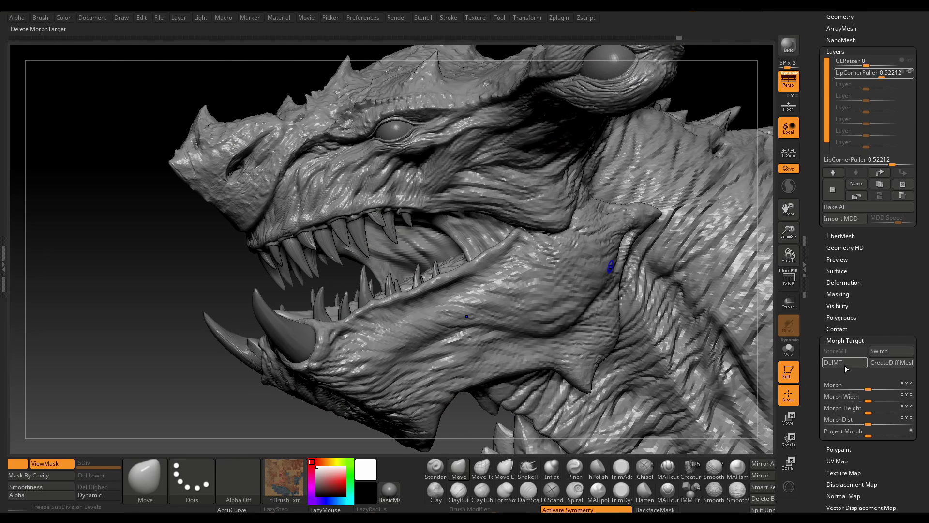
{"action": "left_click", "coordinate": [837, 472]}
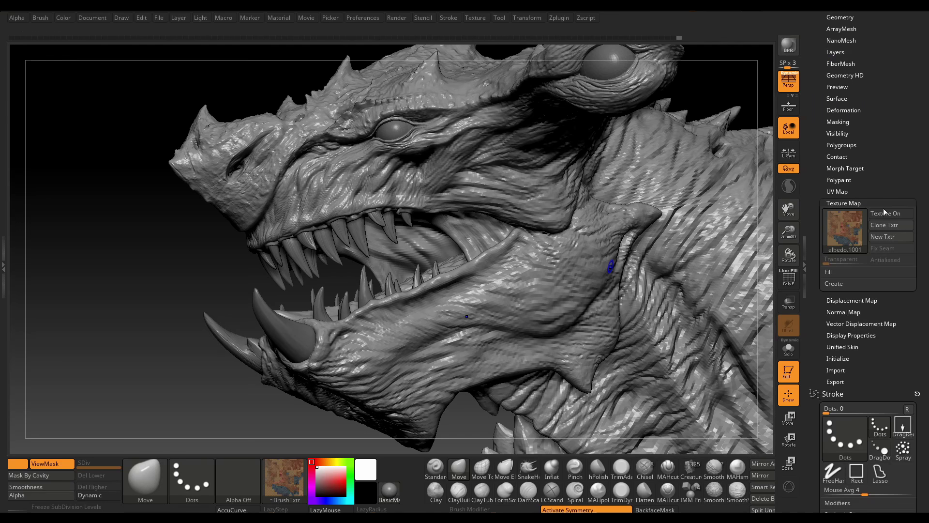
{"action": "left_click", "coordinate": [884, 212]}
{"action": "left_click", "coordinate": [396, 495]}
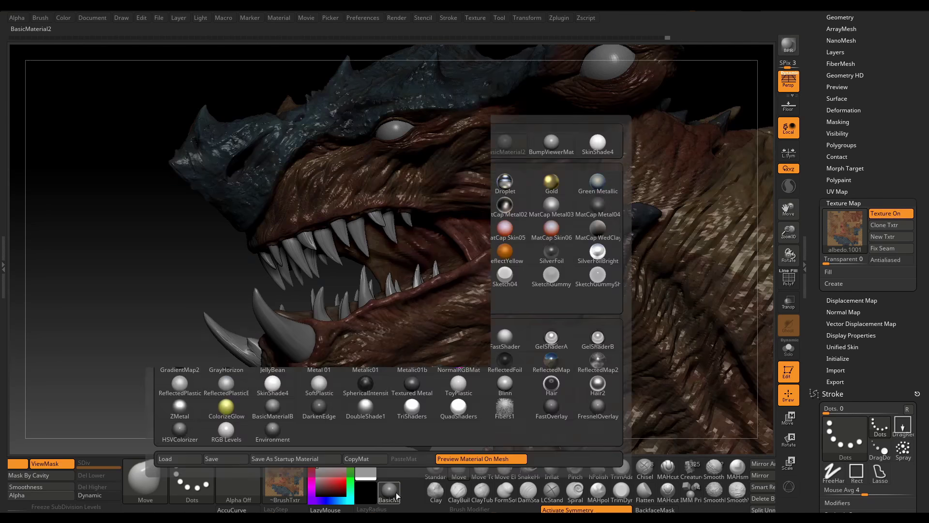
{"action": "left_click", "coordinate": [286, 258]}
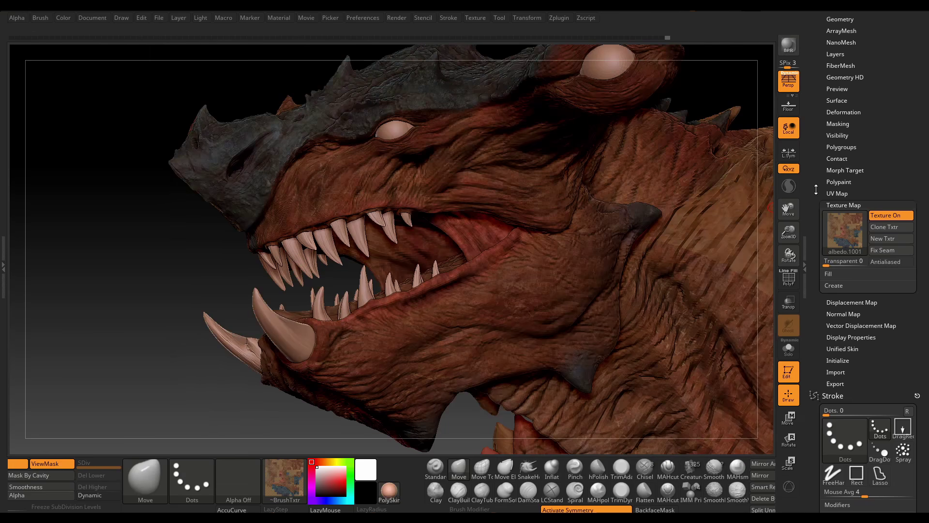
Examine the textured creature's mouth movement by varying the LipCornerPuller layer's intensity.
{"action": "left_click_drag", "start_coordinate": [816, 189], "coordinate": [815, 252]}
{"action": "left_click", "coordinate": [839, 200]}
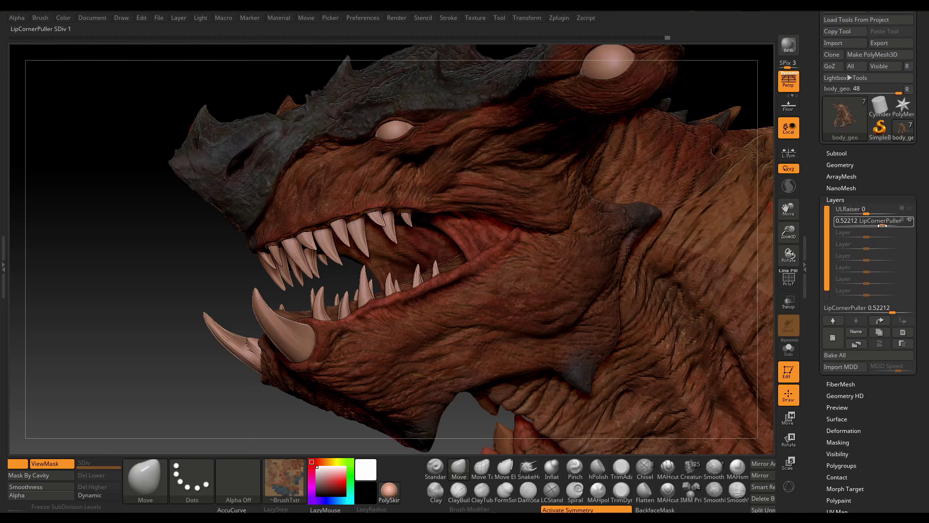
{"action": "mouse_move", "coordinate": [869, 226]}
{"action": "left_mouse_down"}
{"action": "mouse_move", "coordinate": [908, 227]}
{"action": "mouse_move", "coordinate": [871, 225]}
{"action": "left_mouse_up"}
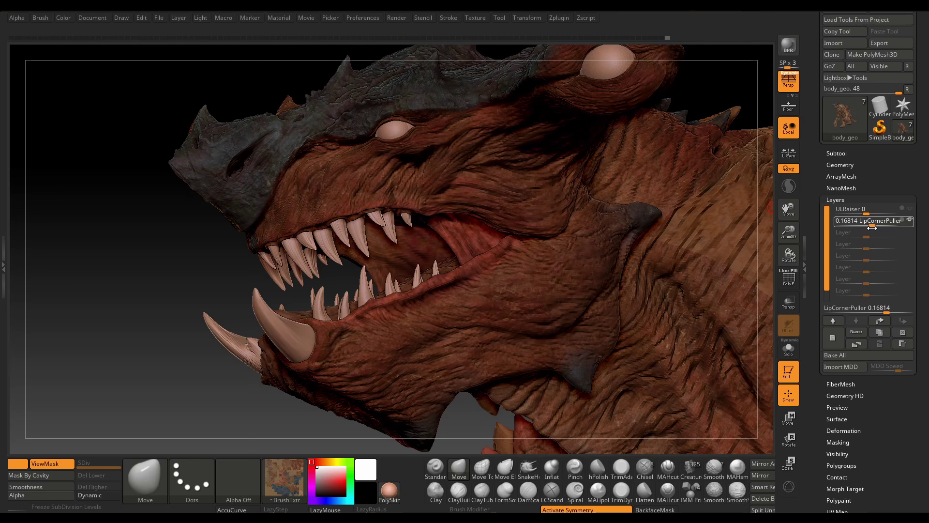